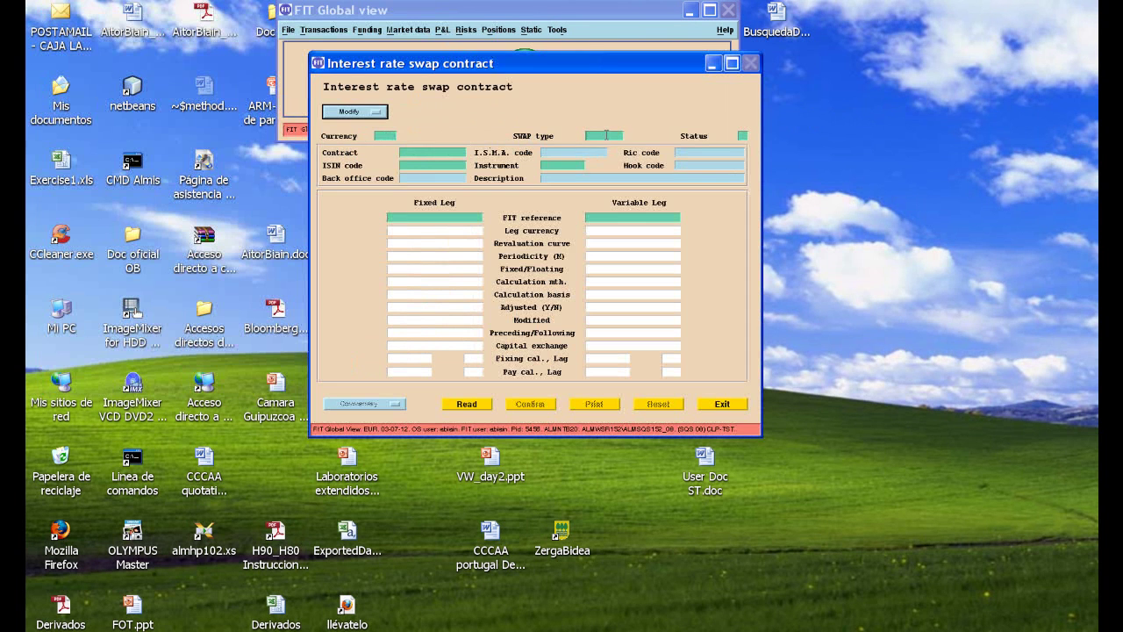
Step: Load the CMS (EONIA) contract with swap type OIS to review its leg definitions, and close the contract window
left_click(605, 135)
type("ois")
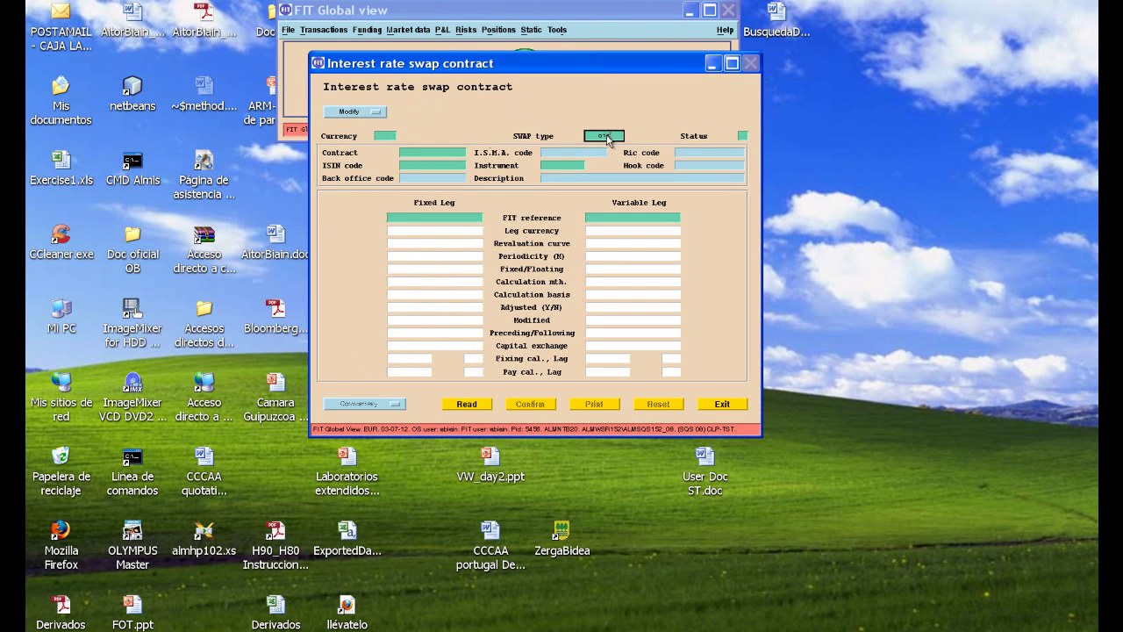
key("Tab")
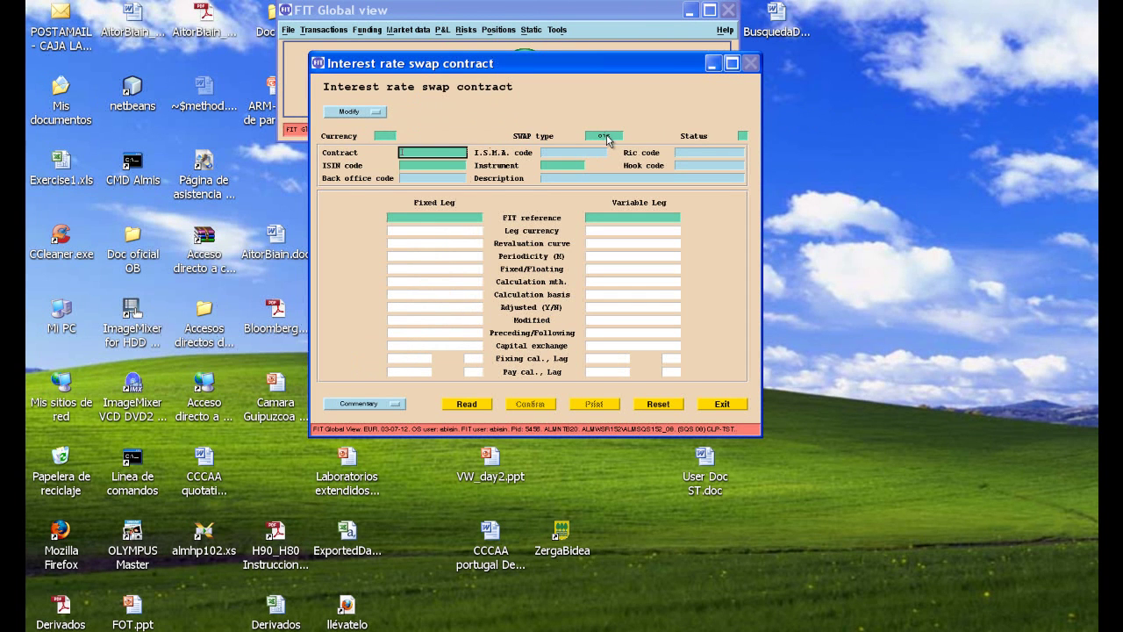
double_click(441, 152)
left_click(434, 117)
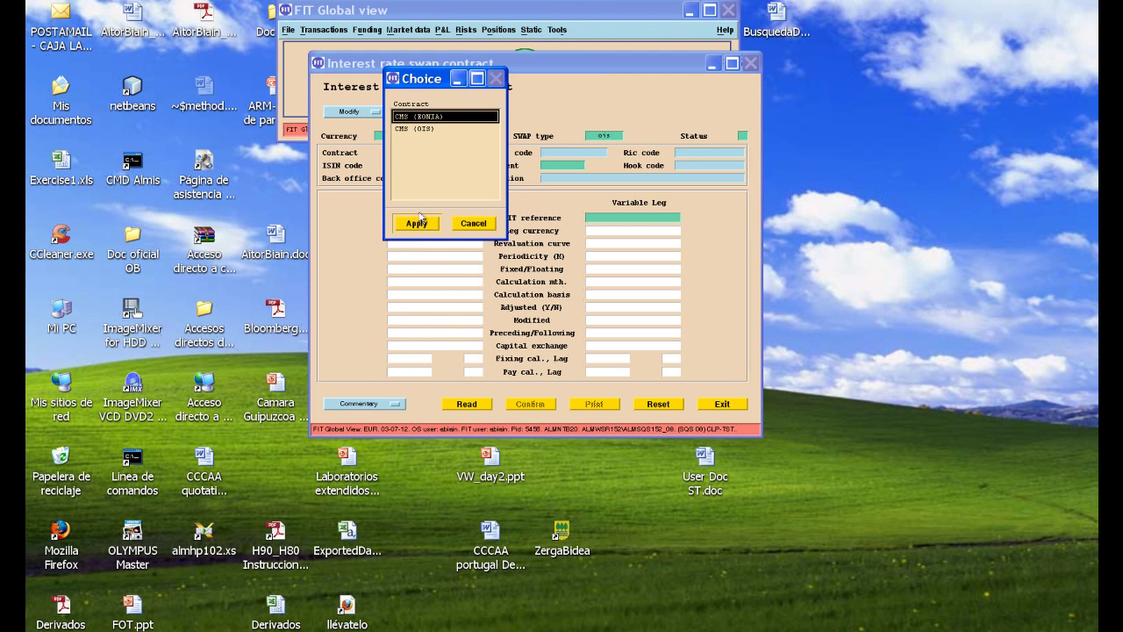
left_click(419, 221)
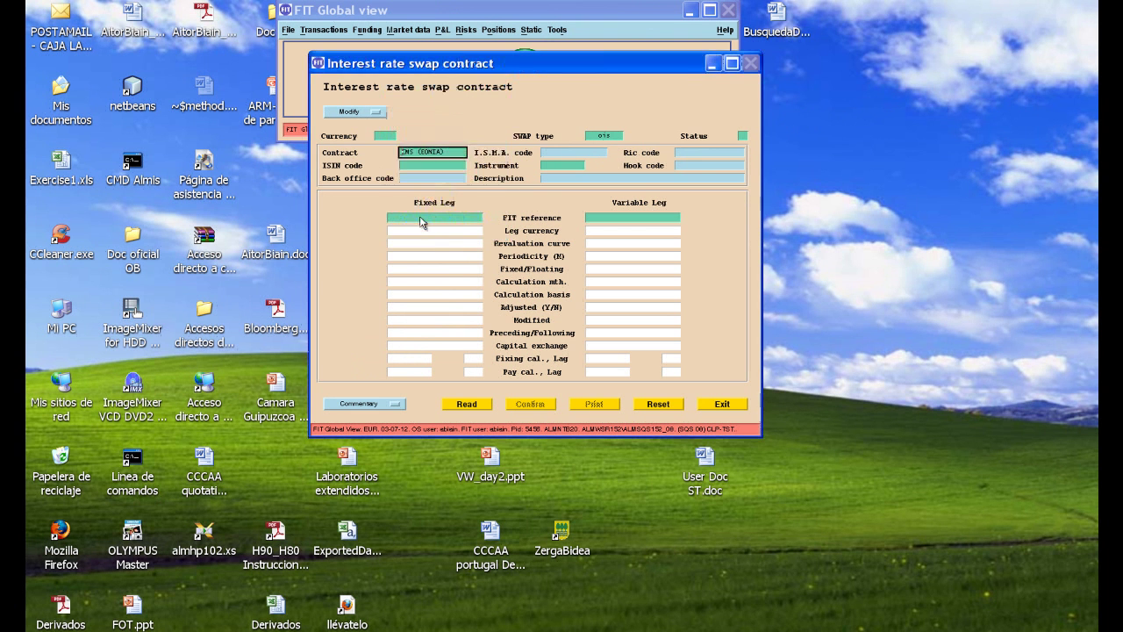
left_click(461, 404)
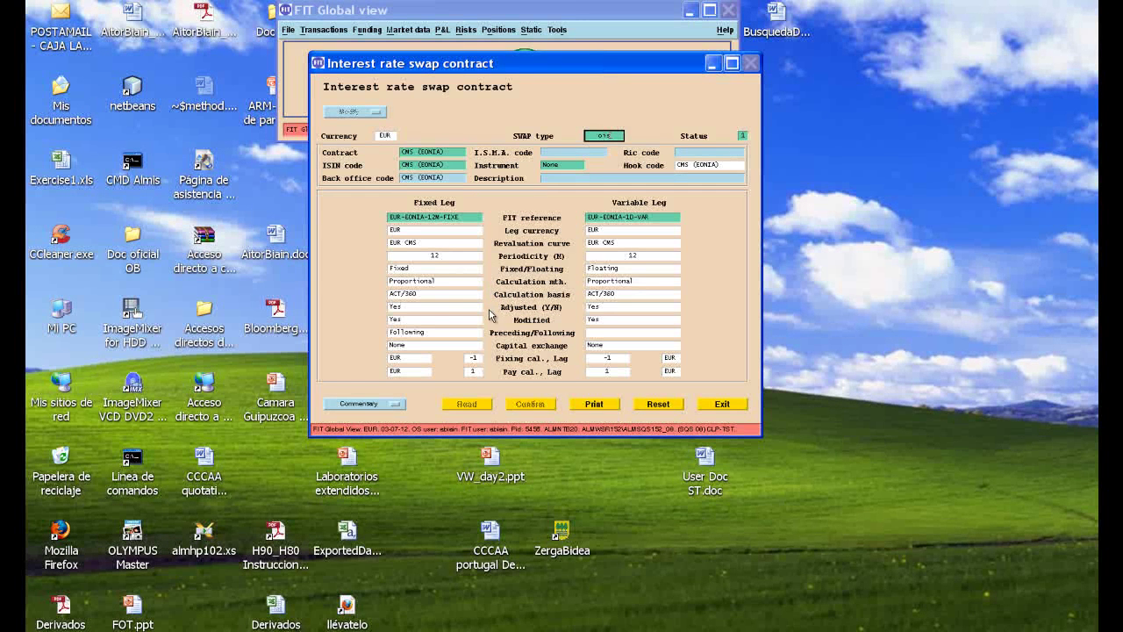
left_click(721, 404)
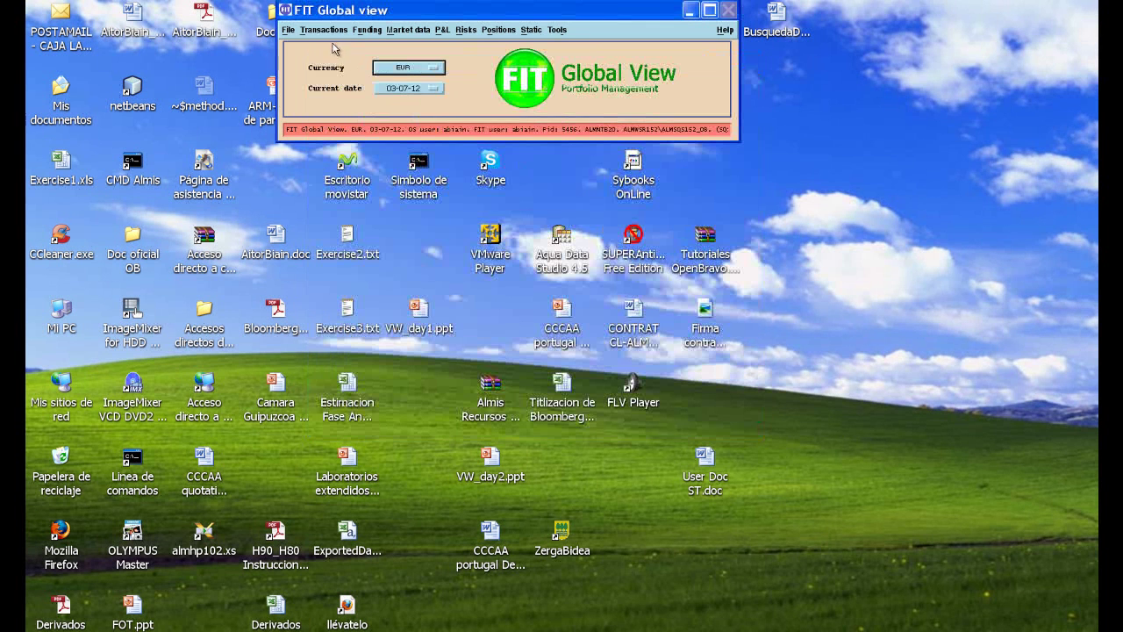
Step: Change the book to Tesoreria (Operativo), connect to it and reposition its main window
left_click(288, 30)
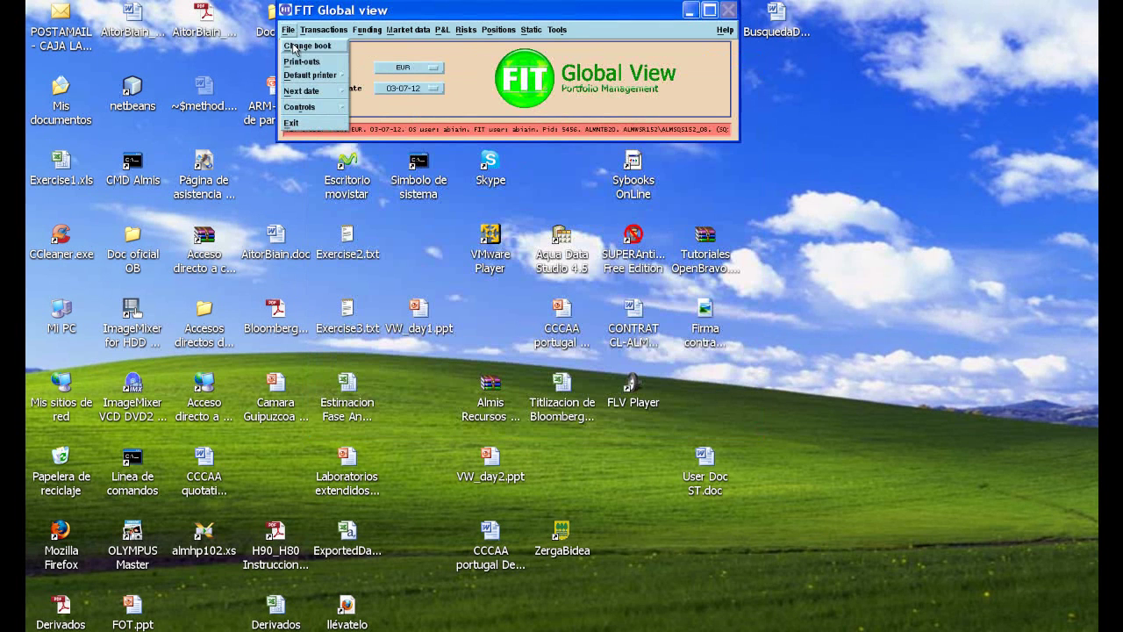
left_click(293, 47)
left_click(176, 91)
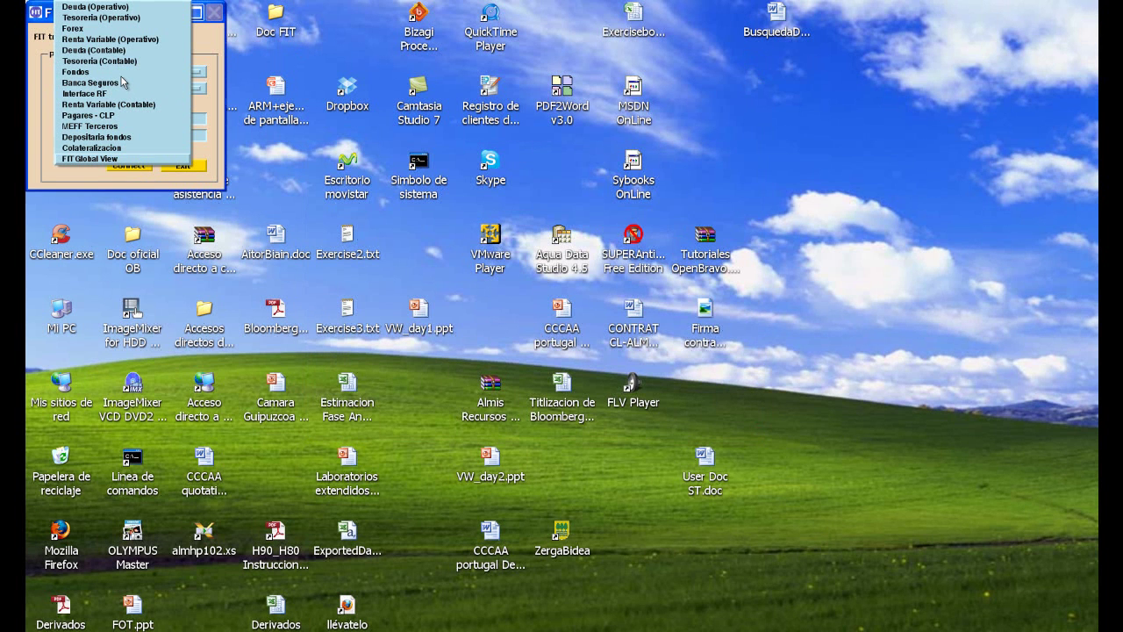
left_click(106, 19)
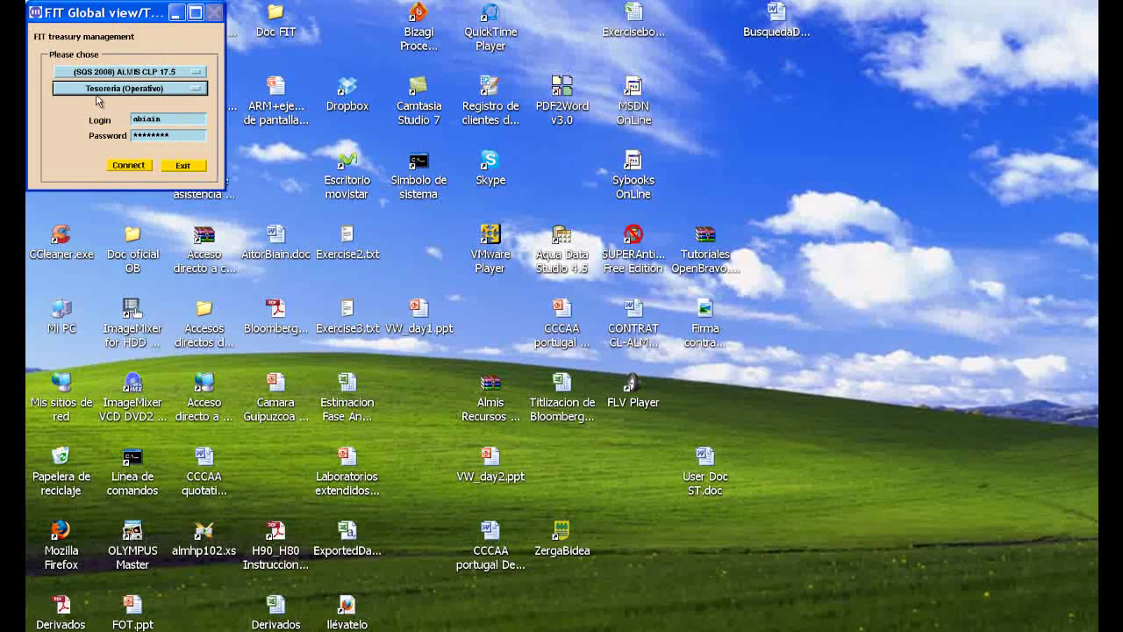
left_click(127, 165)
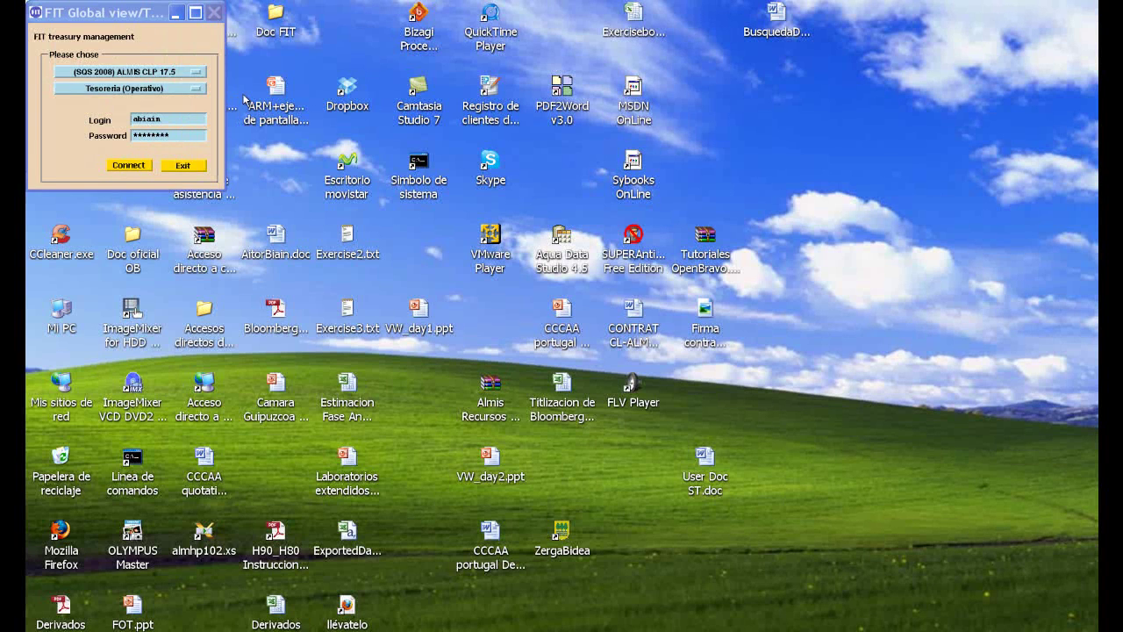
left_click_drag(263, 15, 546, 21)
Step: Open the cash swap (irs, cirs, bs, ois...) deal entry form and reposition its window
left_click(350, 39)
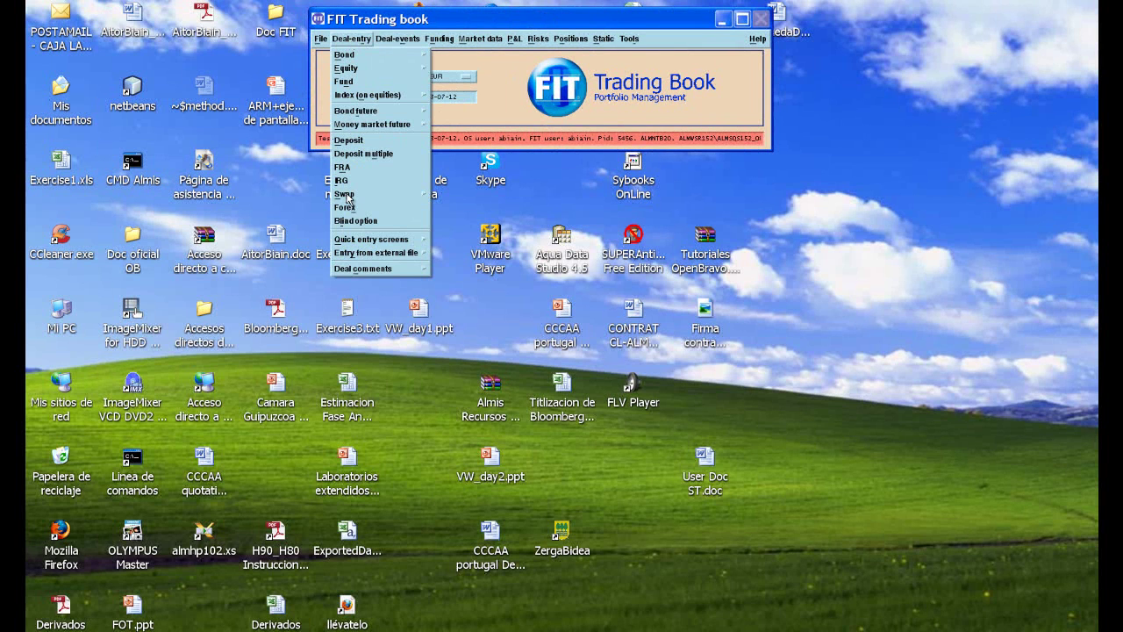
mouse_move(351, 197)
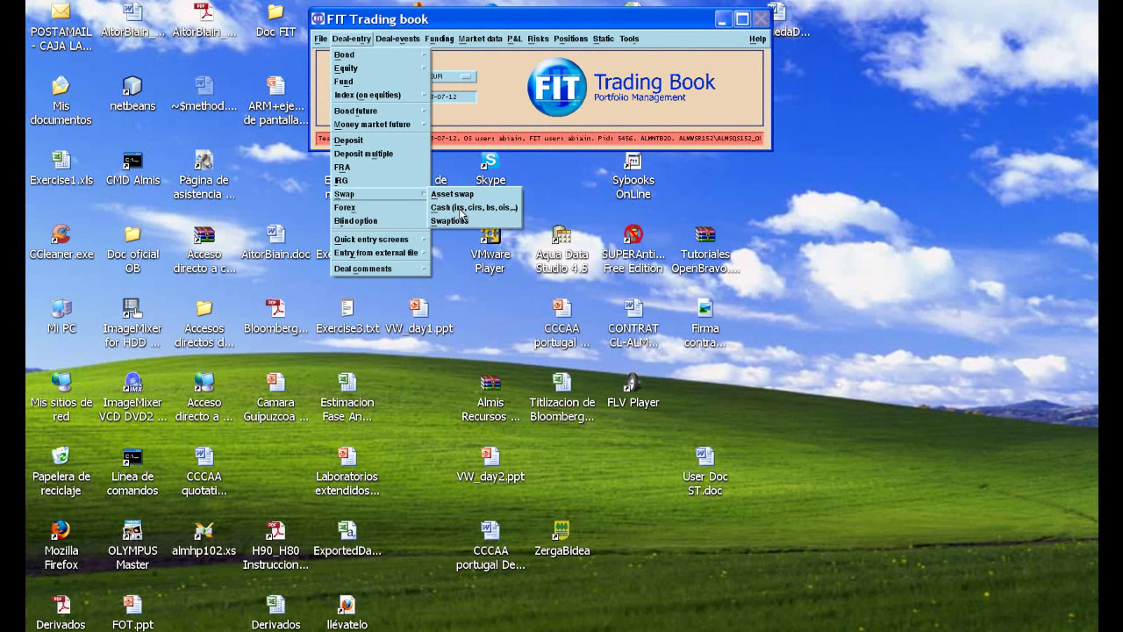
left_click(458, 207)
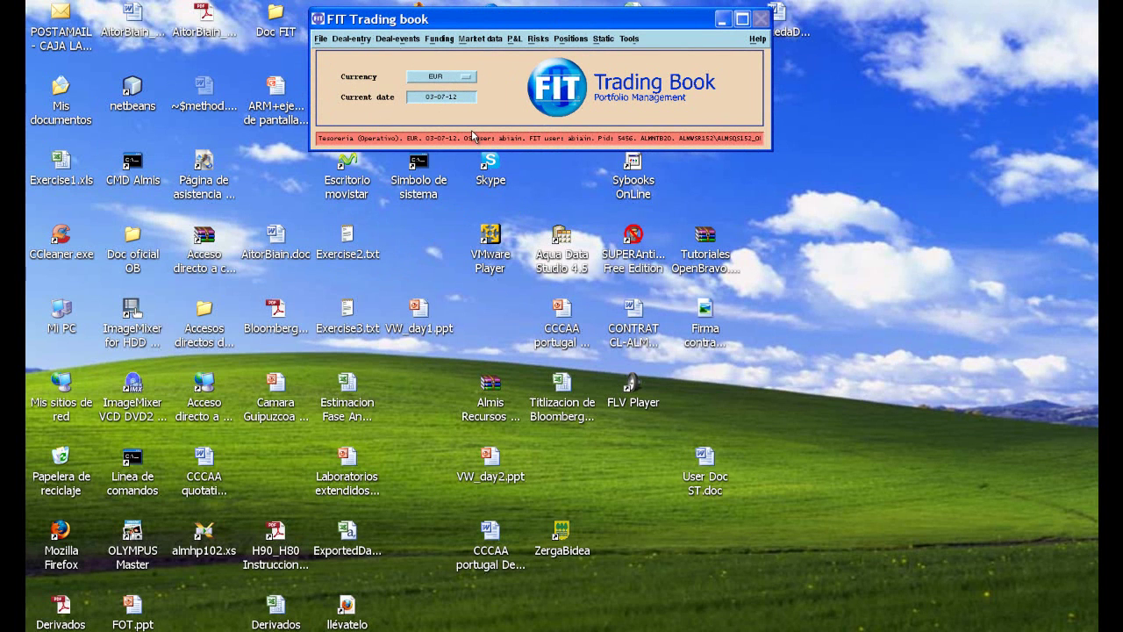
left_click_drag(290, 13, 380, 38)
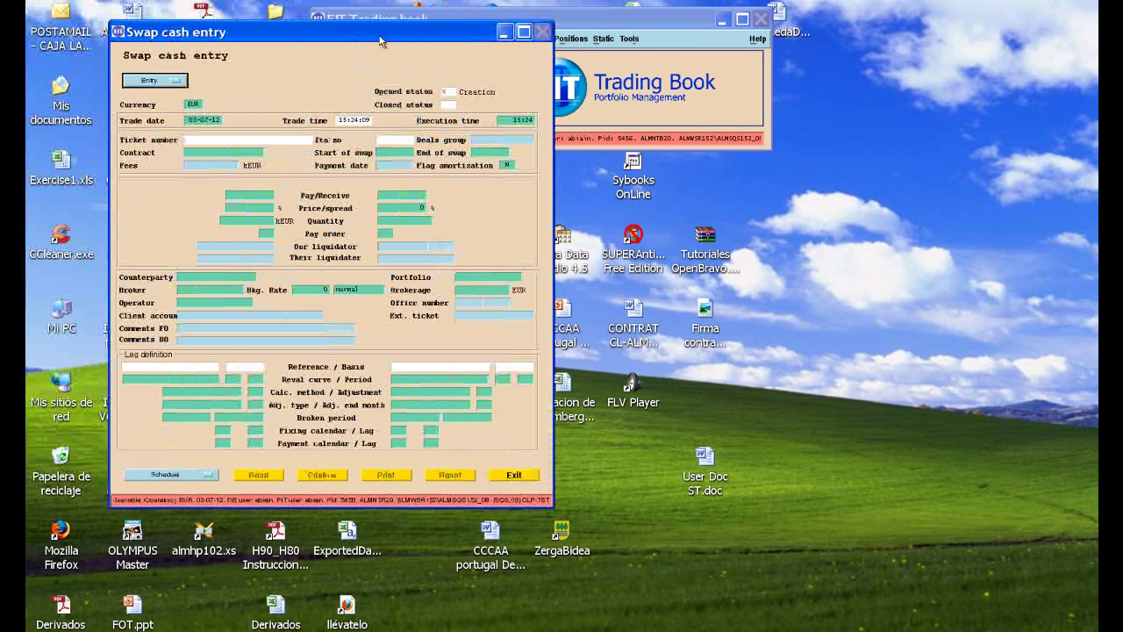
Step: Set the swap cash entry form to Modify mode and select the CMS (EONIA) contract to load its deal
left_click(178, 81)
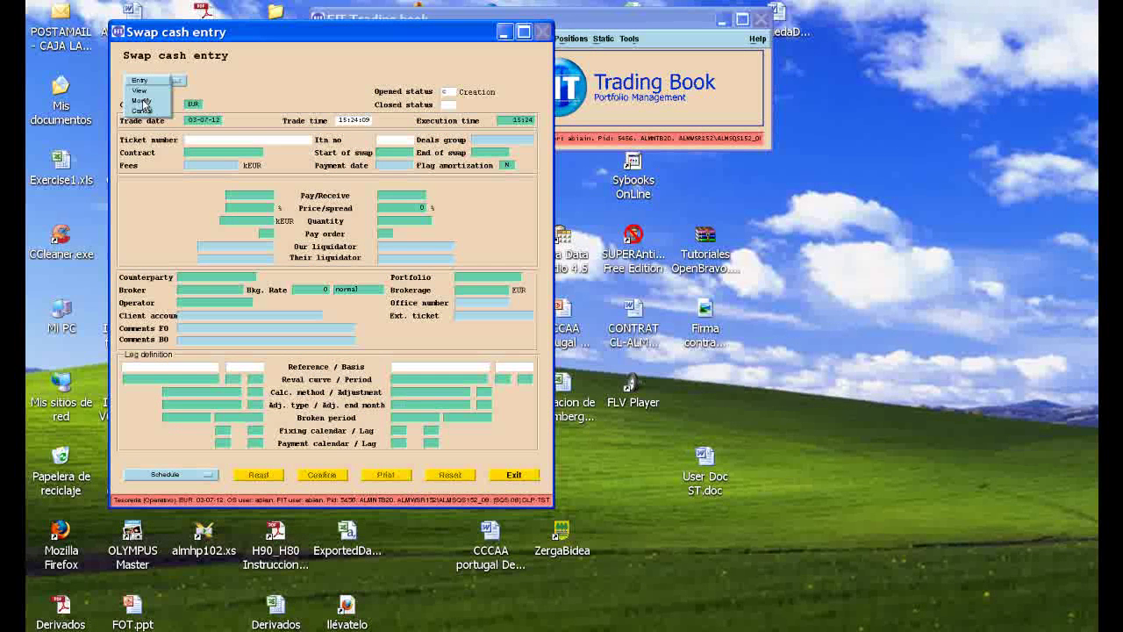
left_click(142, 101)
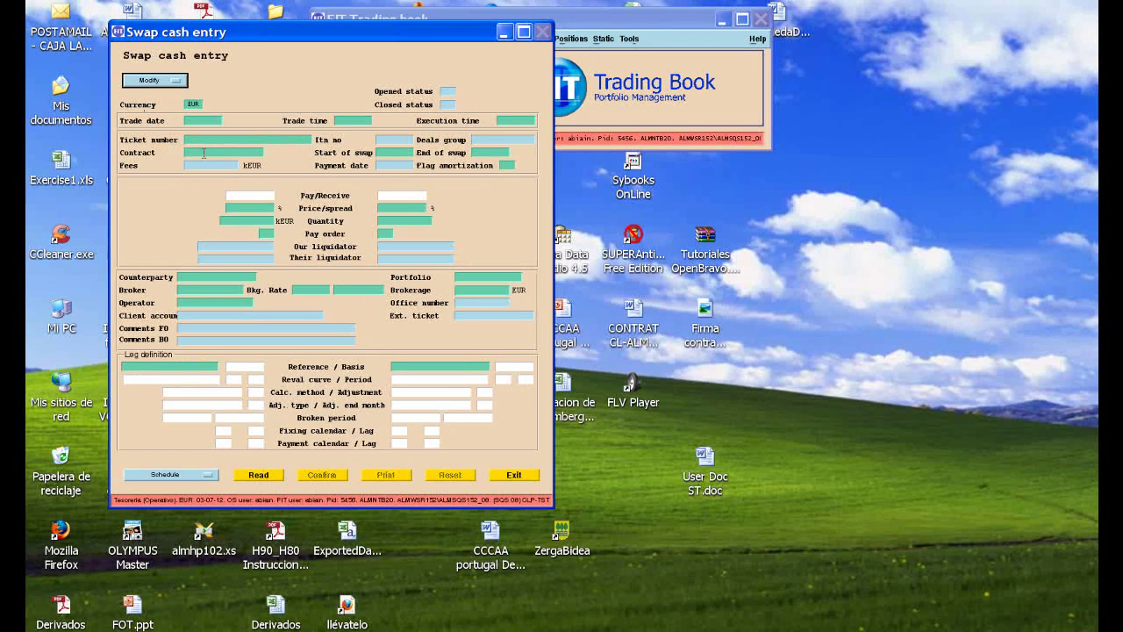
double_click(203, 152)
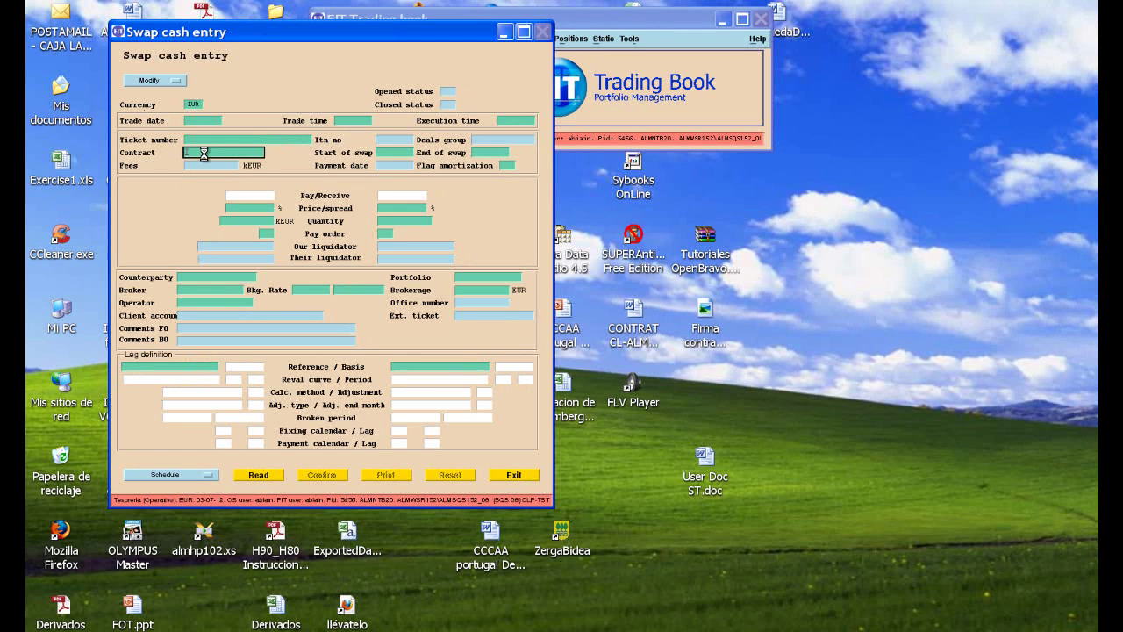
left_click(181, 117)
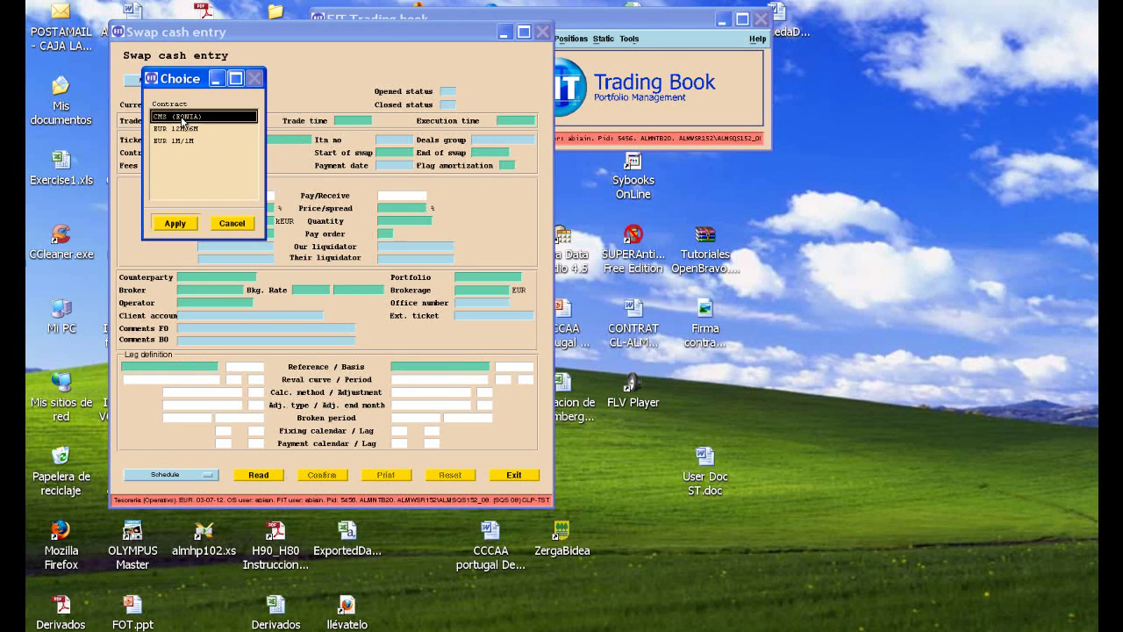
left_click(174, 224)
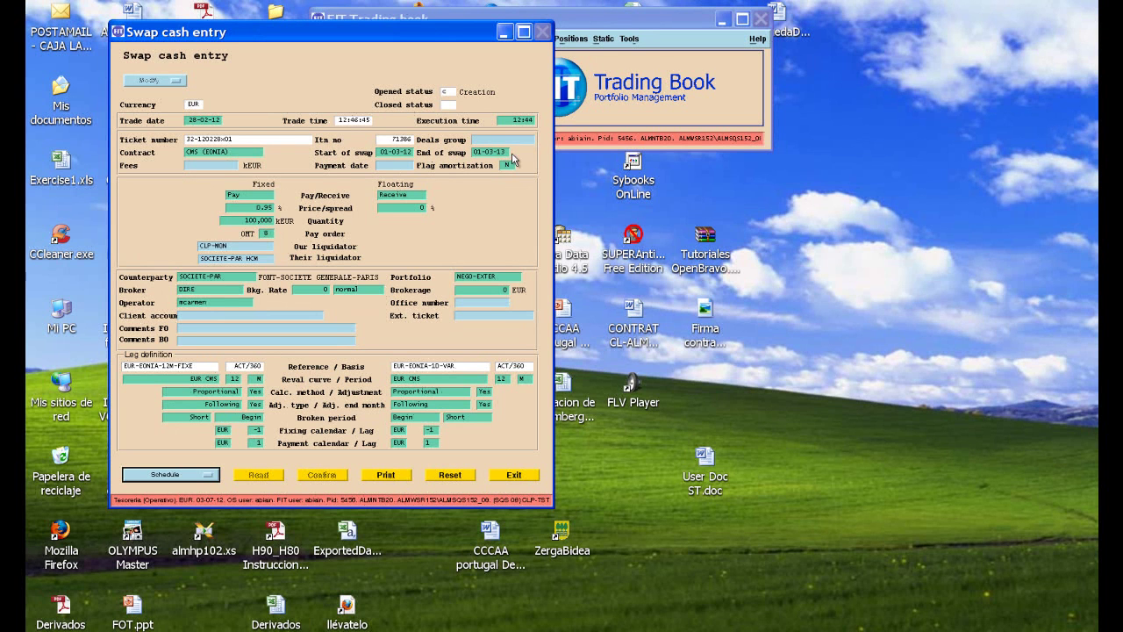
Step: Open the swap deal's schedule, load leg 1 - Fixed and widen the window to examine its interest flow
left_click(190, 478)
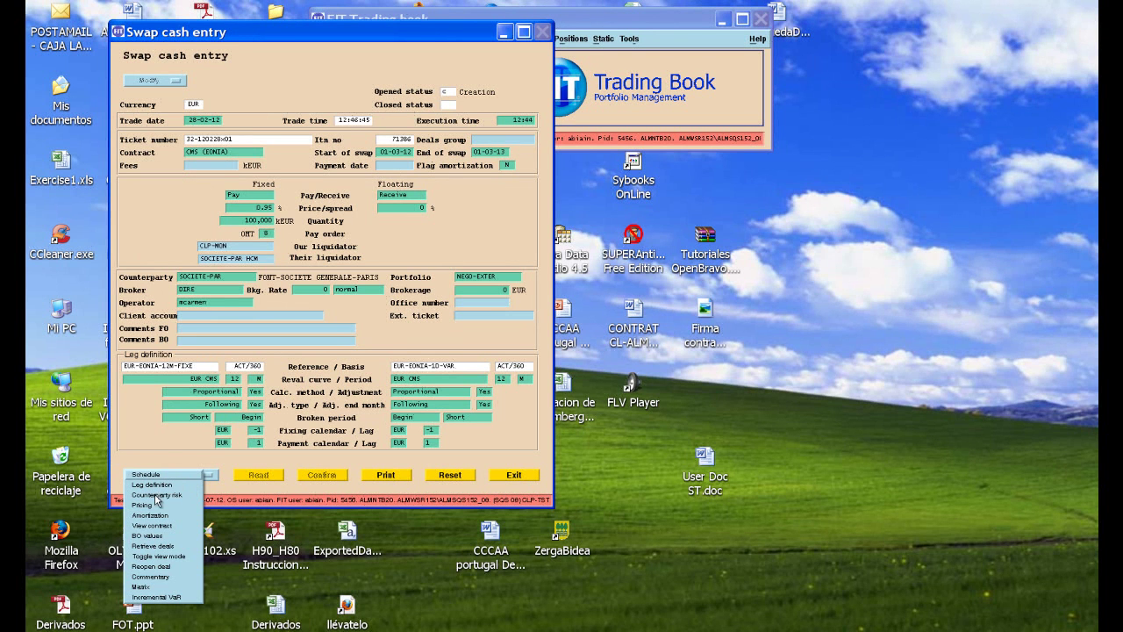
left_click(151, 474)
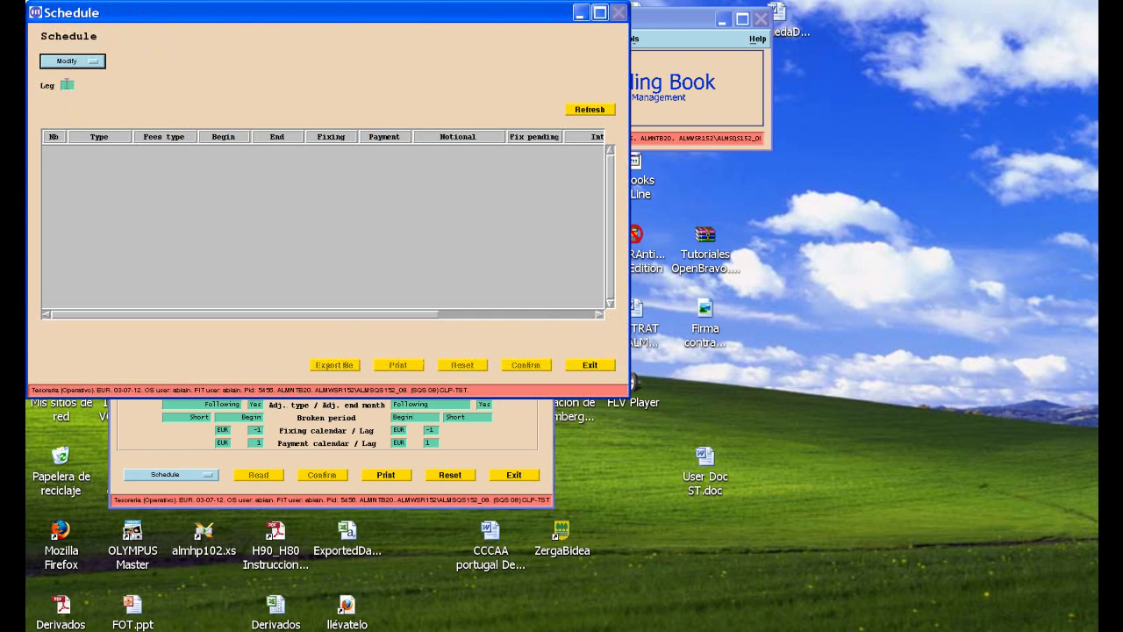
left_click(67, 86)
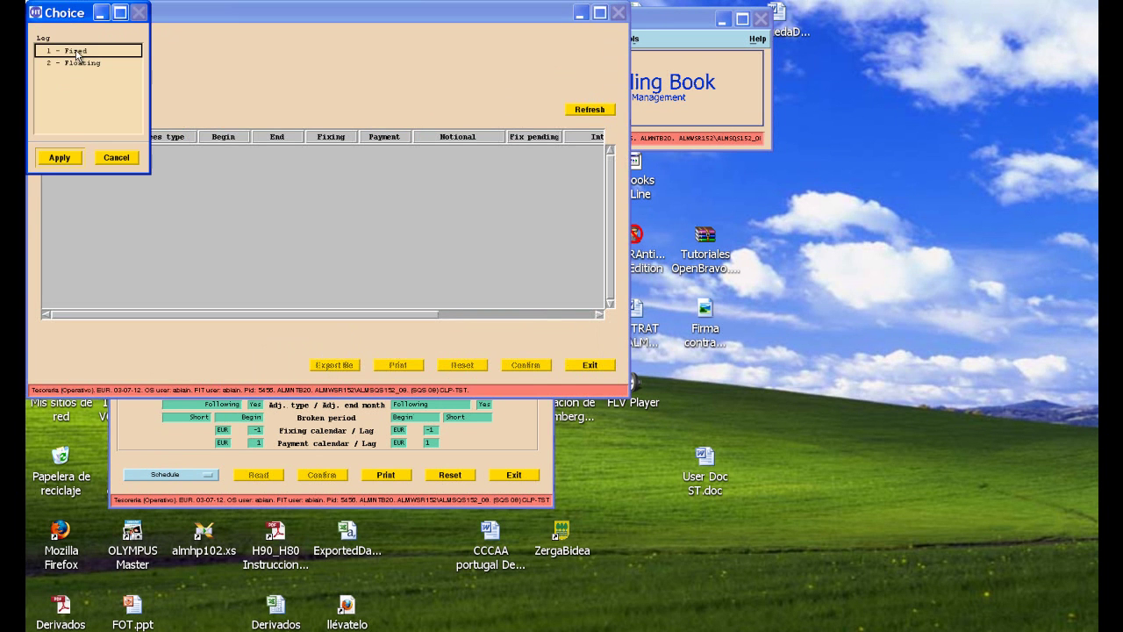
left_click(74, 51)
left_click(56, 160)
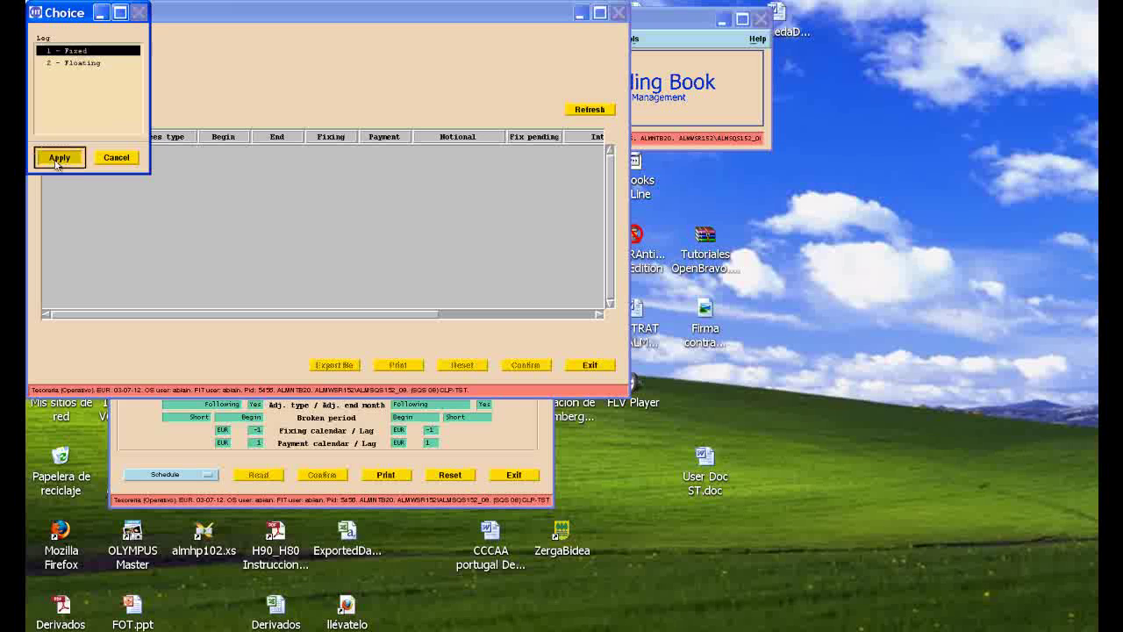
left_click(586, 108)
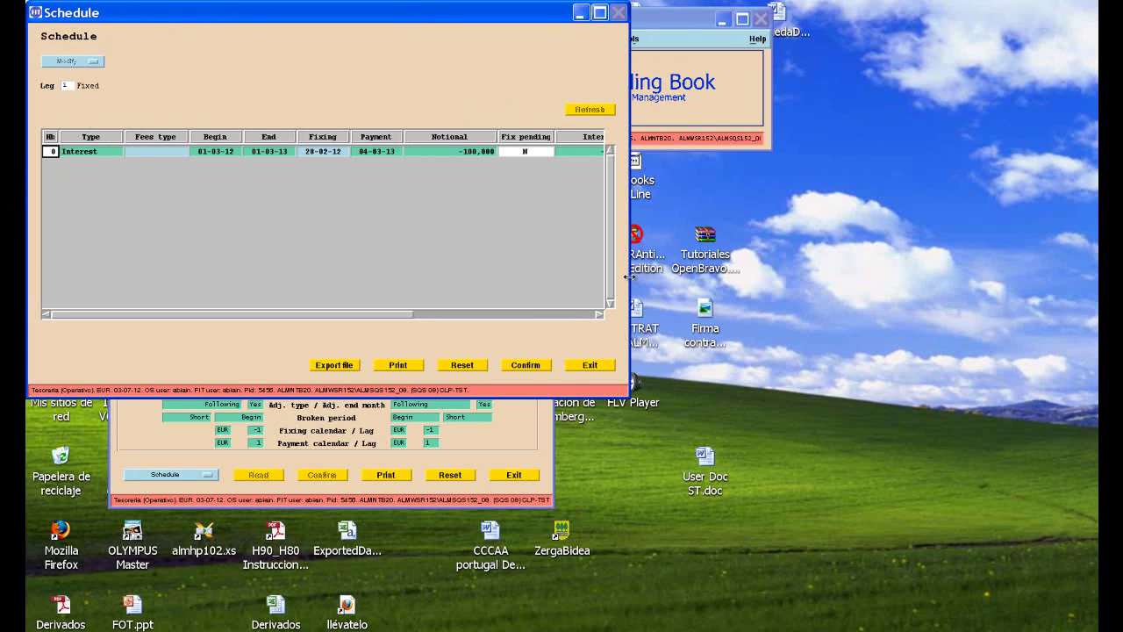
left_click_drag(629, 283, 945, 254)
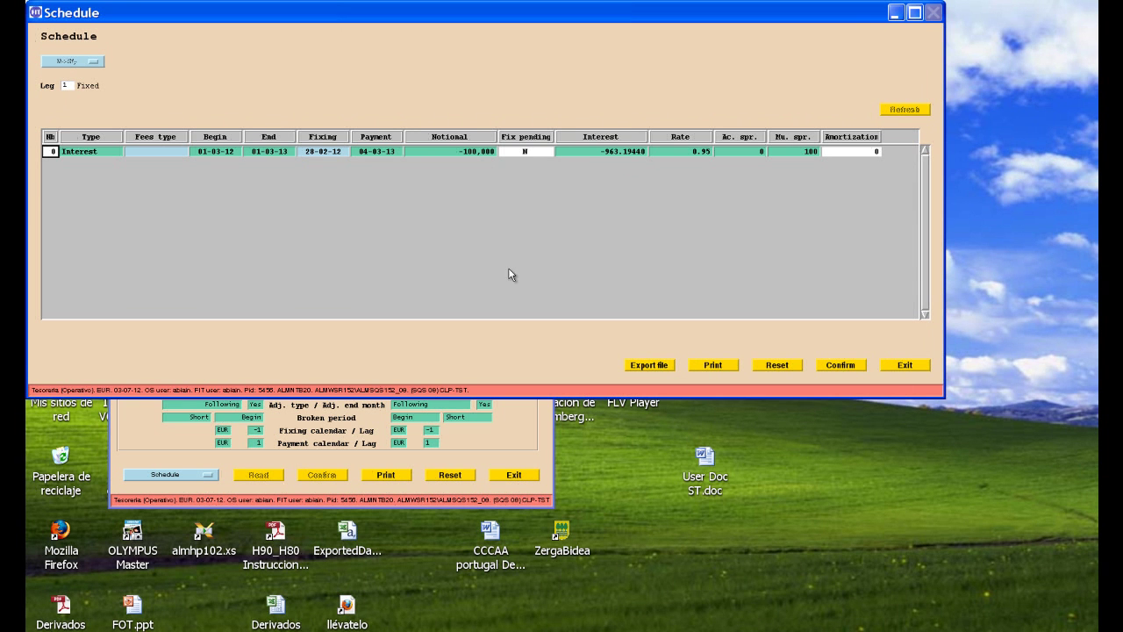
Step: Reset the schedule and load leg 2 - Floating to examine its interest flow, closing the schedule and deal forms when done
left_click(776, 365)
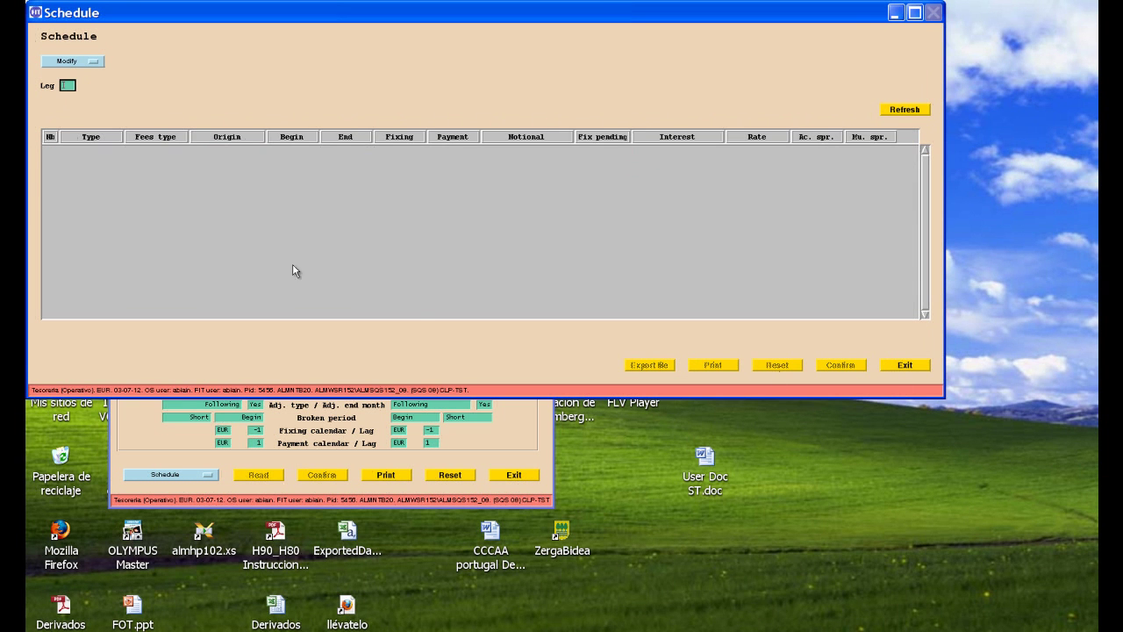
left_click(73, 87)
left_click(78, 67)
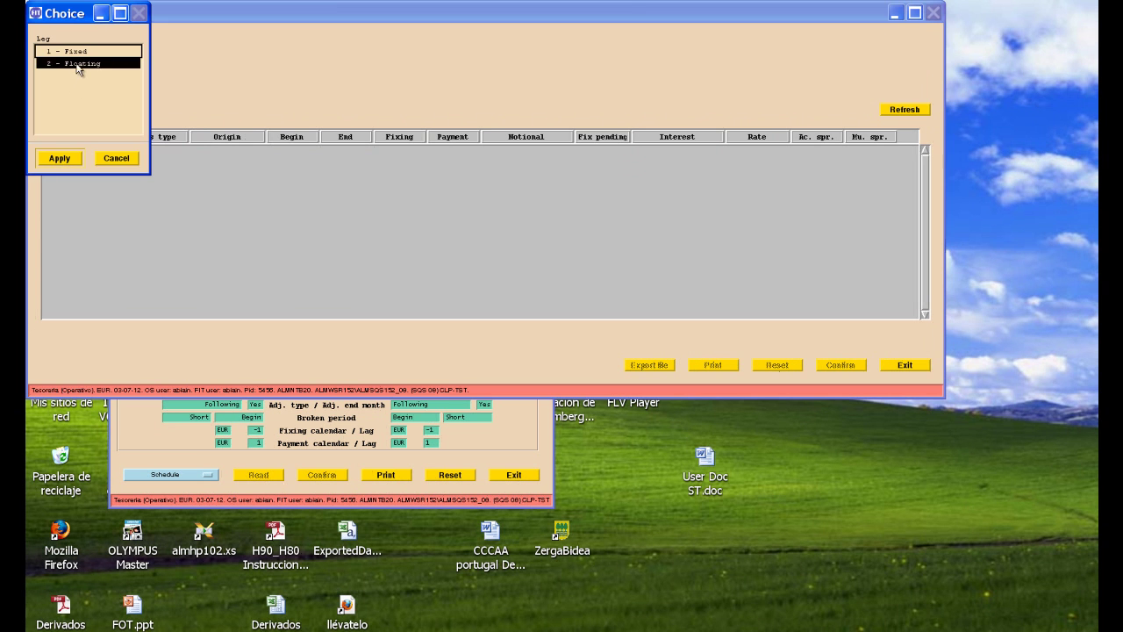
left_click(58, 159)
left_click(911, 111)
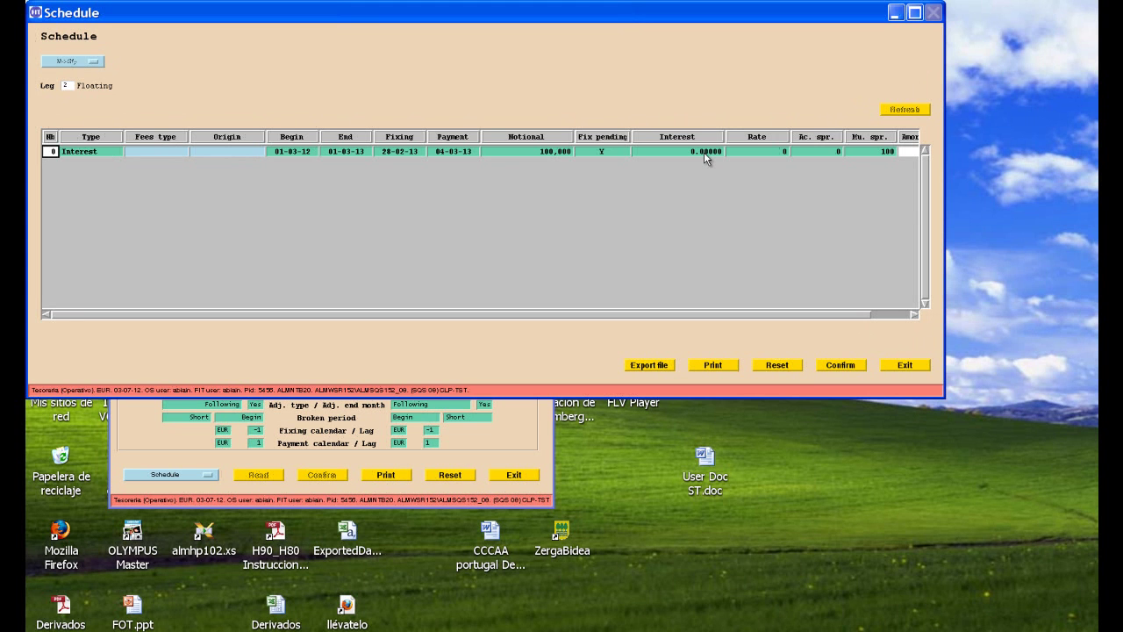
left_click(905, 364)
left_click(515, 475)
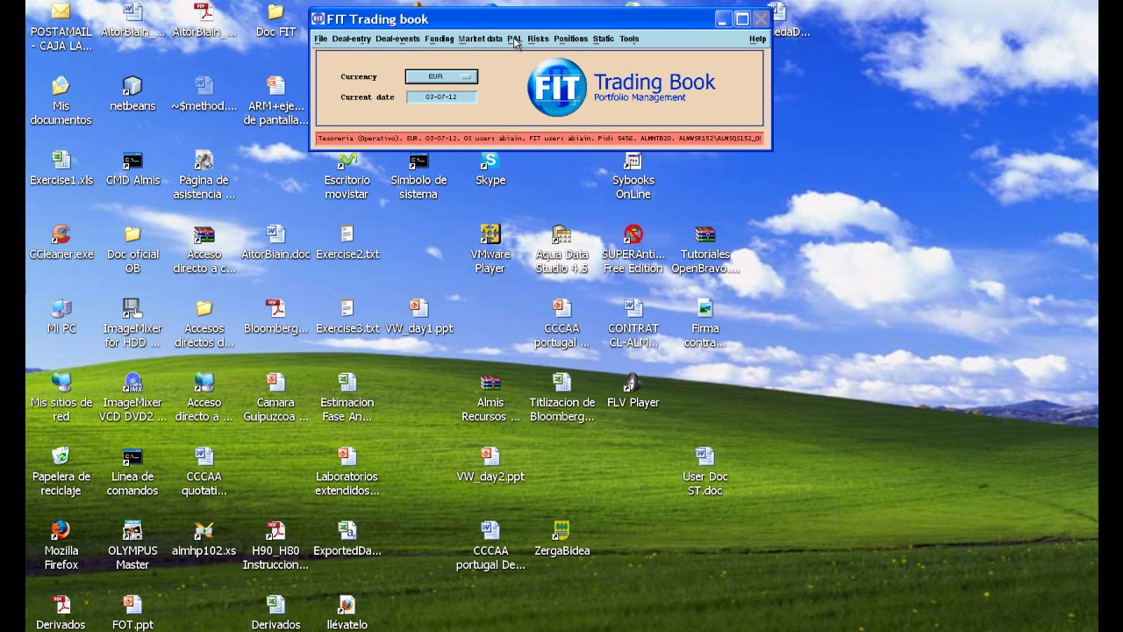
Step: Open the yield curves form for swaps and FRAs from the market data functions
left_click(478, 40)
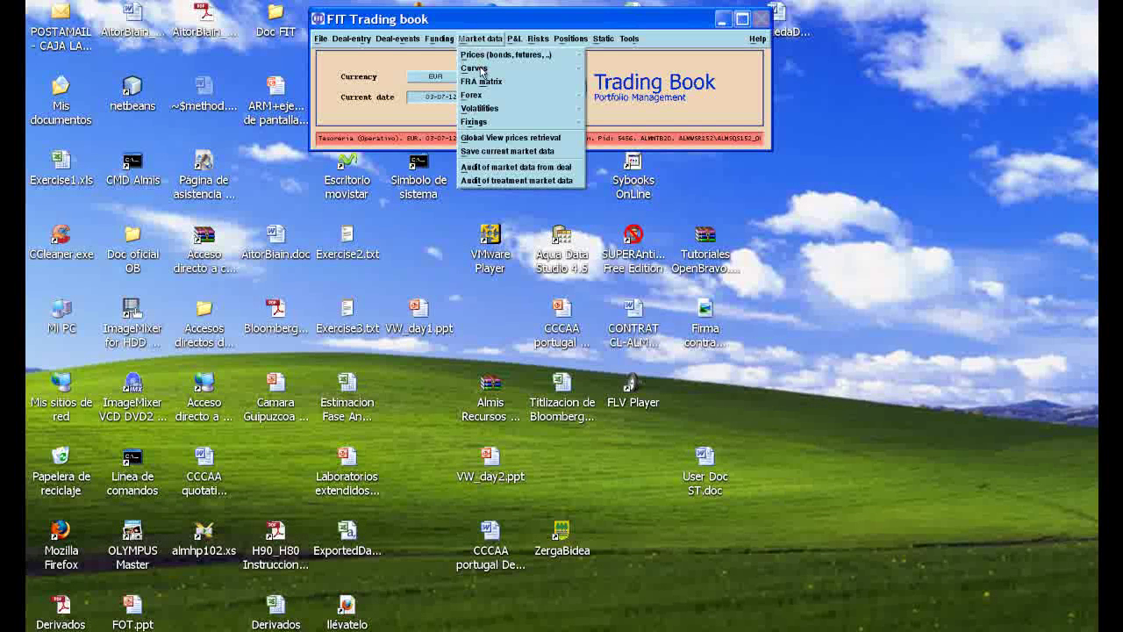
mouse_move(481, 70)
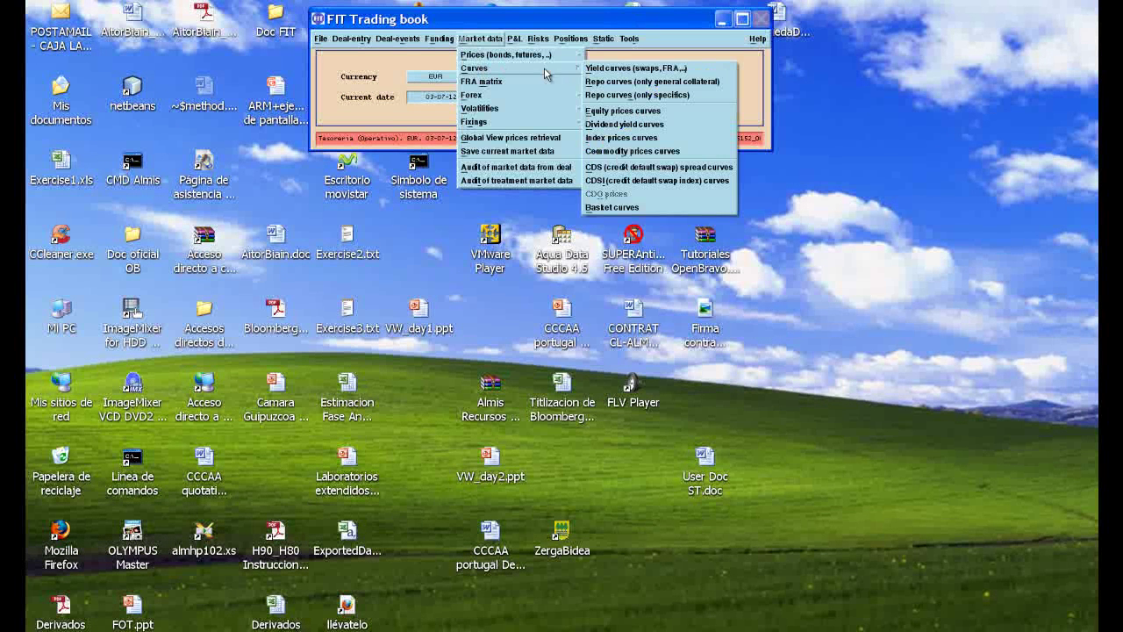
left_click(629, 69)
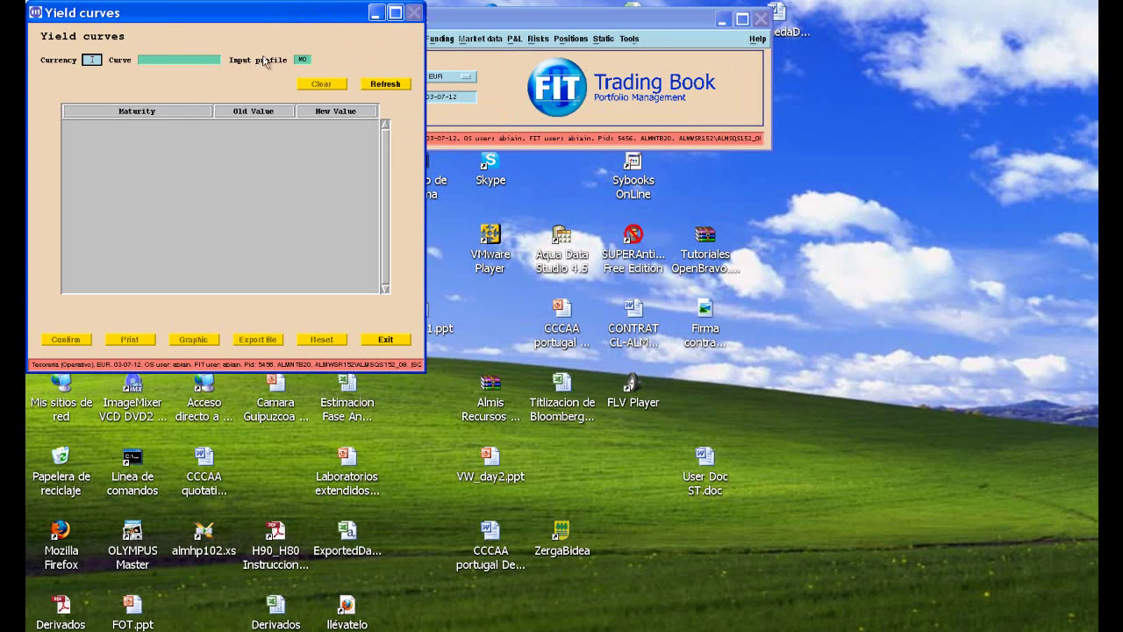
Step: Load the EUR CMS yield curve and enlarge the form to examine its rates by maturity, closing it when done
left_click(307, 60)
left_click(202, 60)
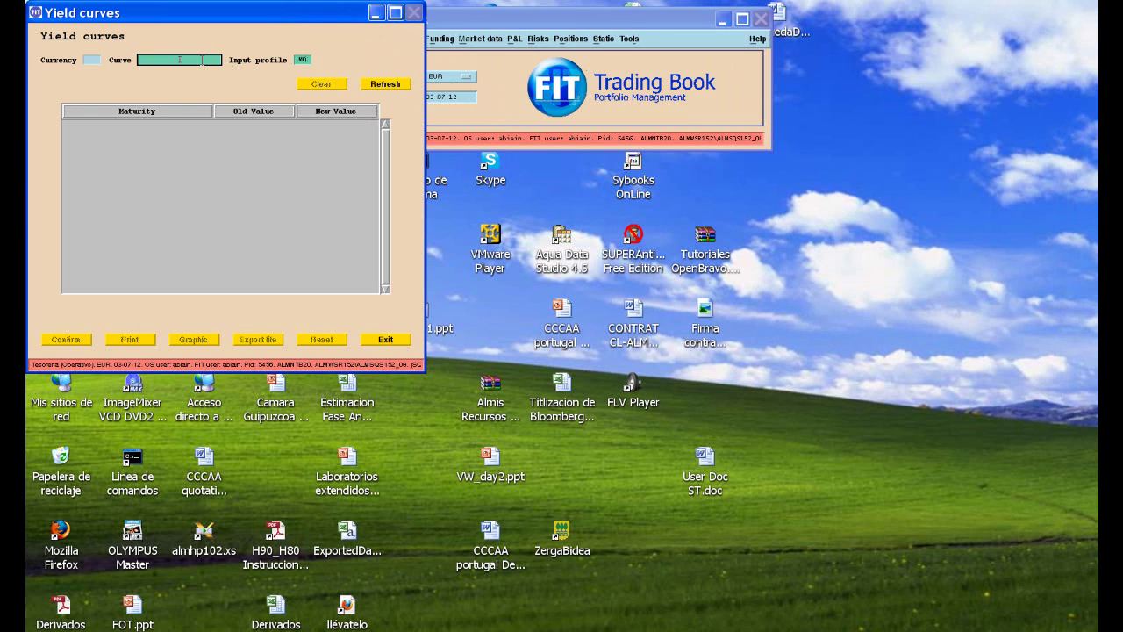
type("cmz")
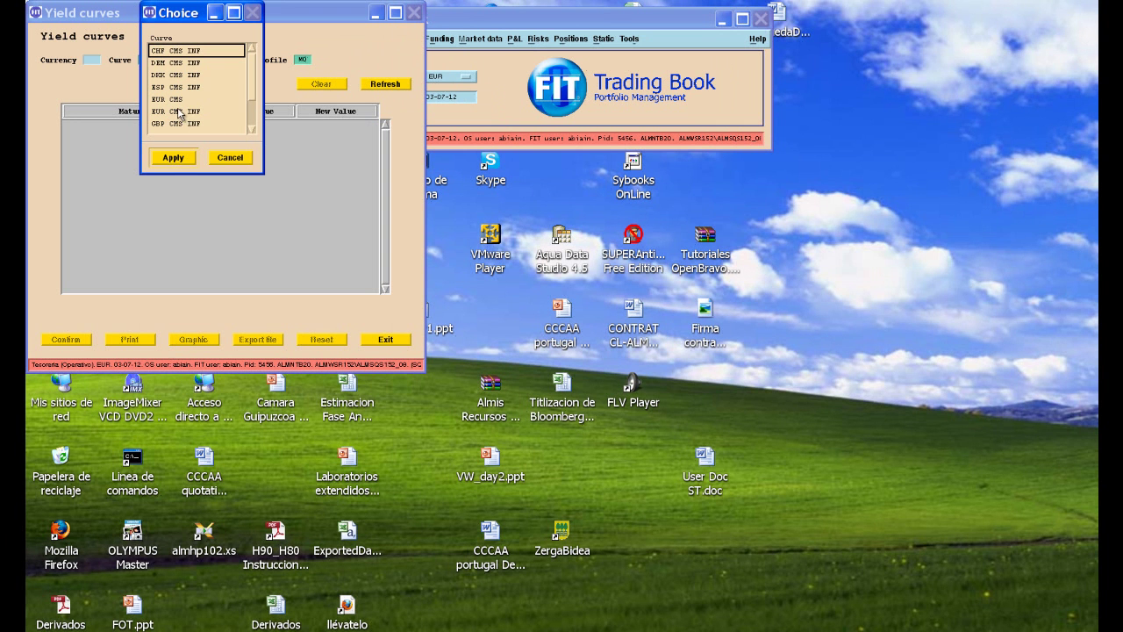
left_click(176, 99)
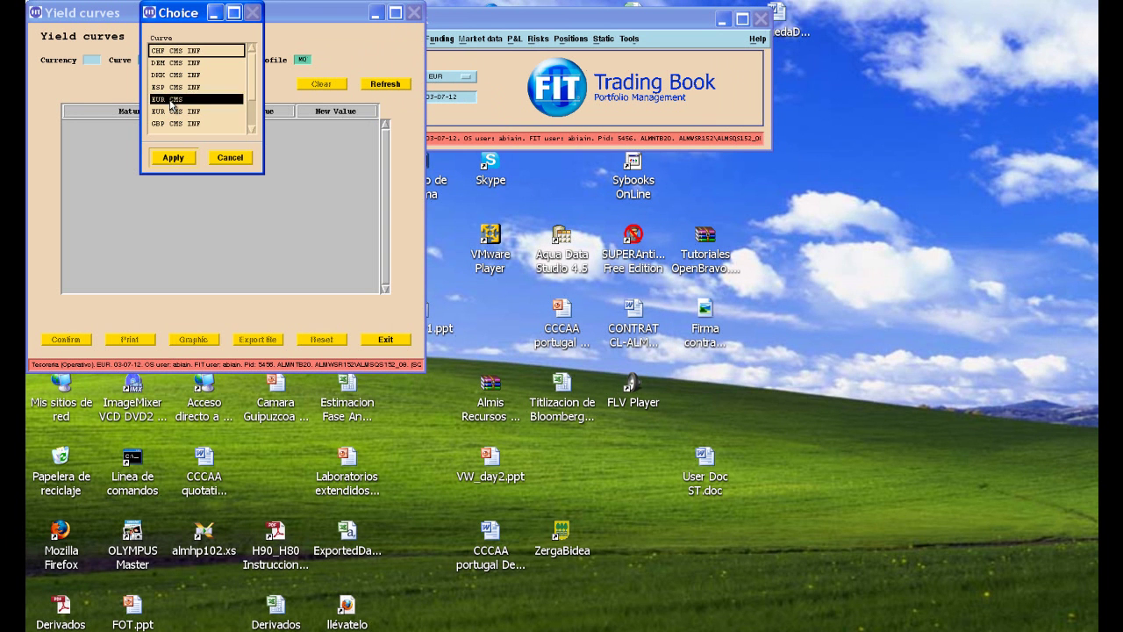
left_click(171, 158)
left_click(392, 85)
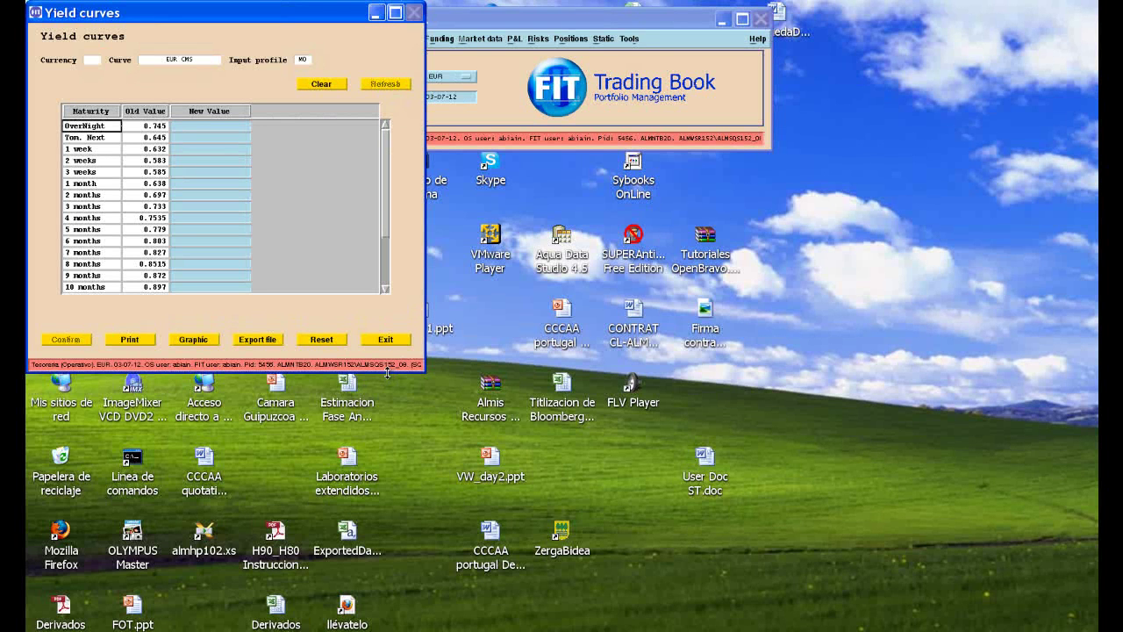
left_click_drag(387, 372, 388, 410)
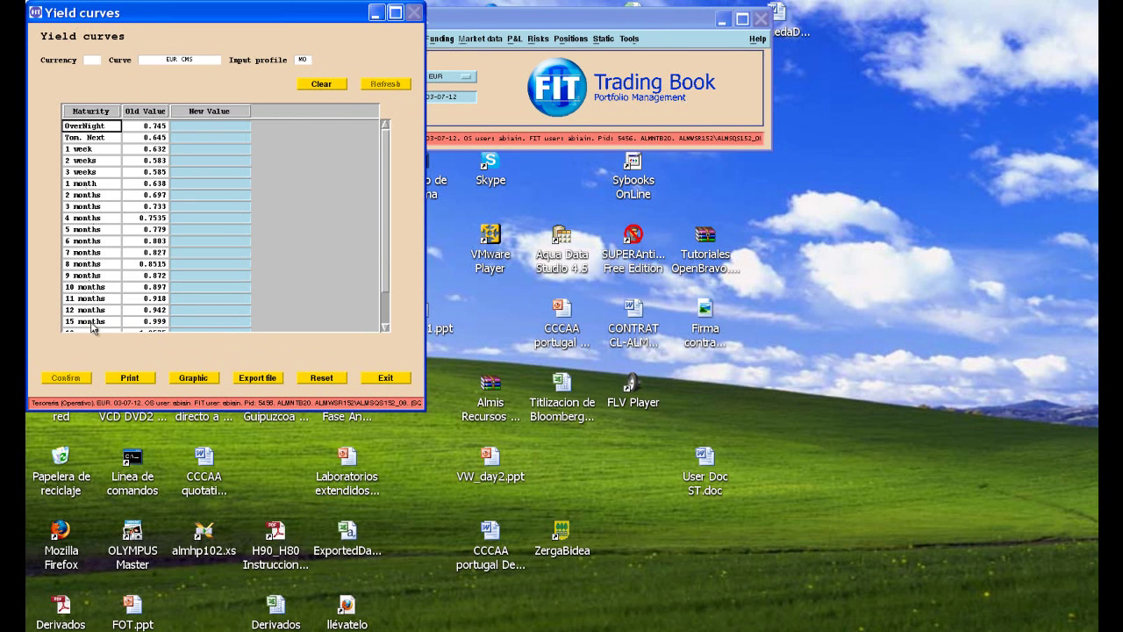
left_click(384, 380)
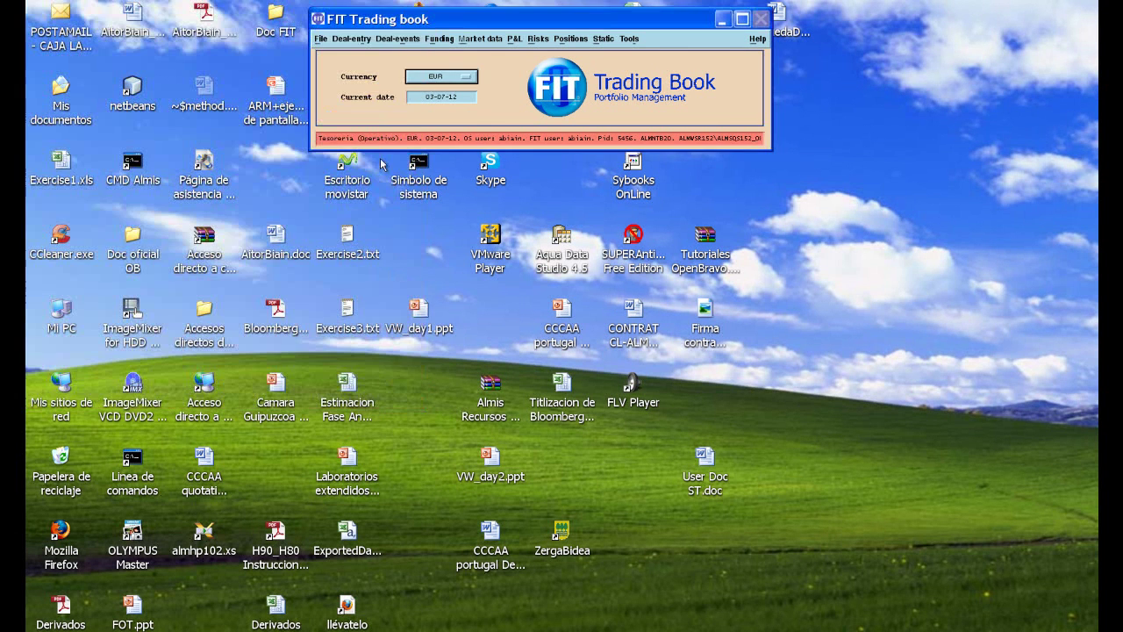
Step: Open the Discount factor form among the pricers
left_click(604, 38)
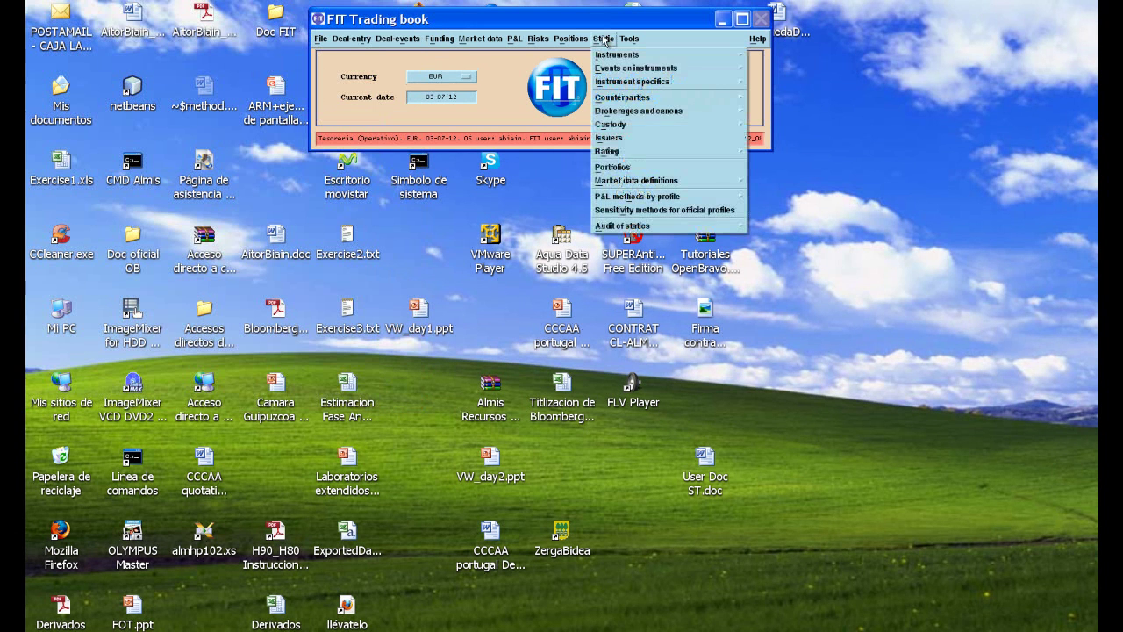
mouse_move(632, 41)
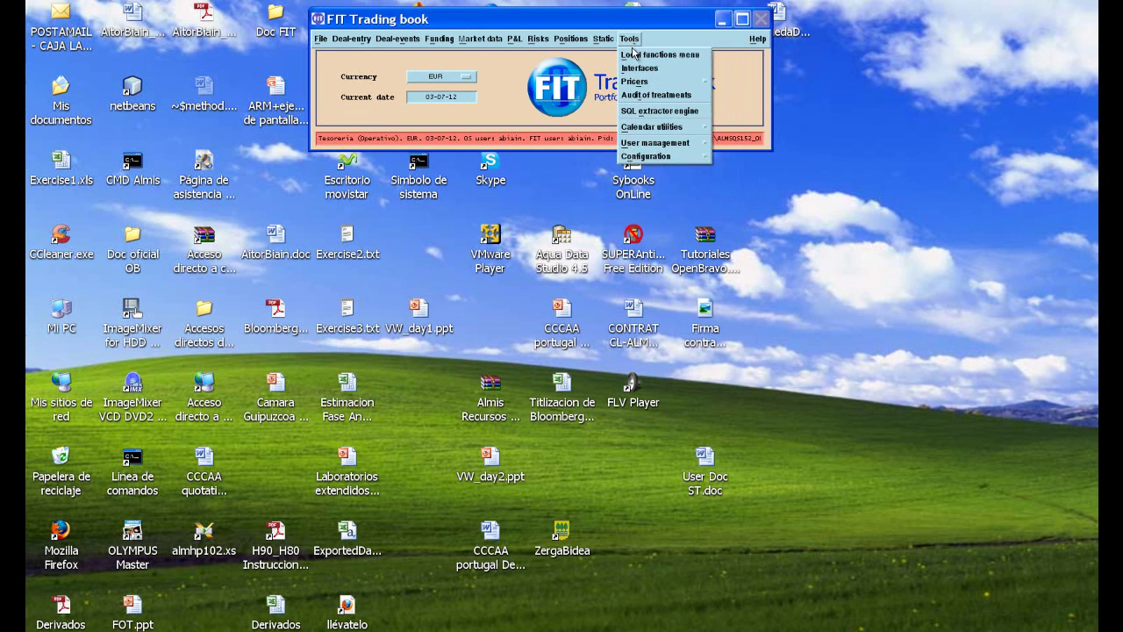
mouse_move(654, 83)
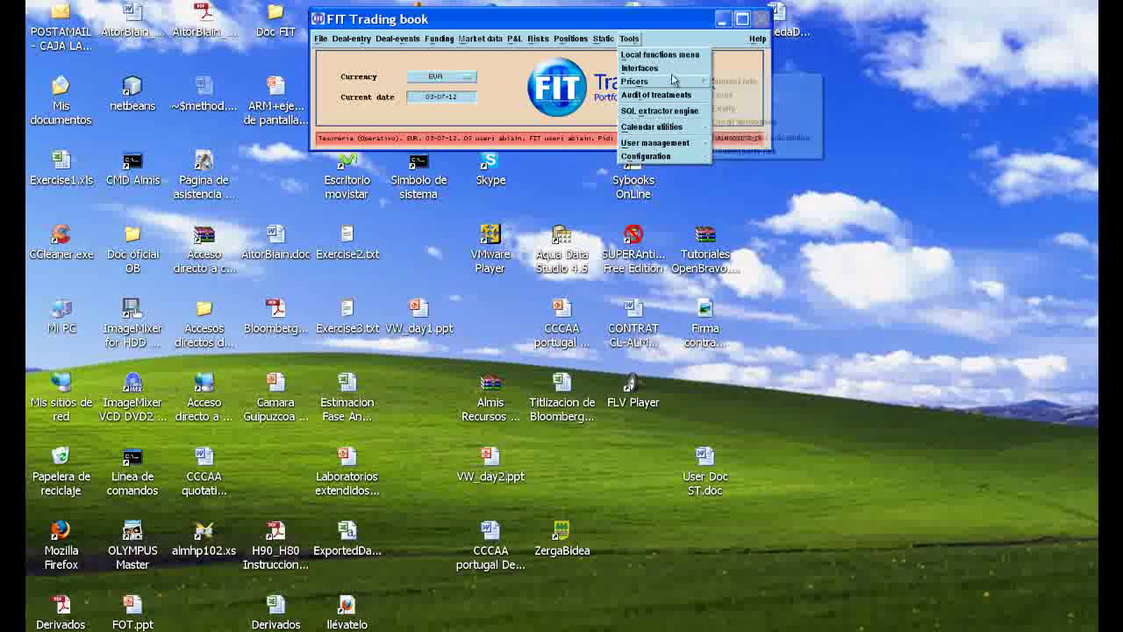
left_click(747, 137)
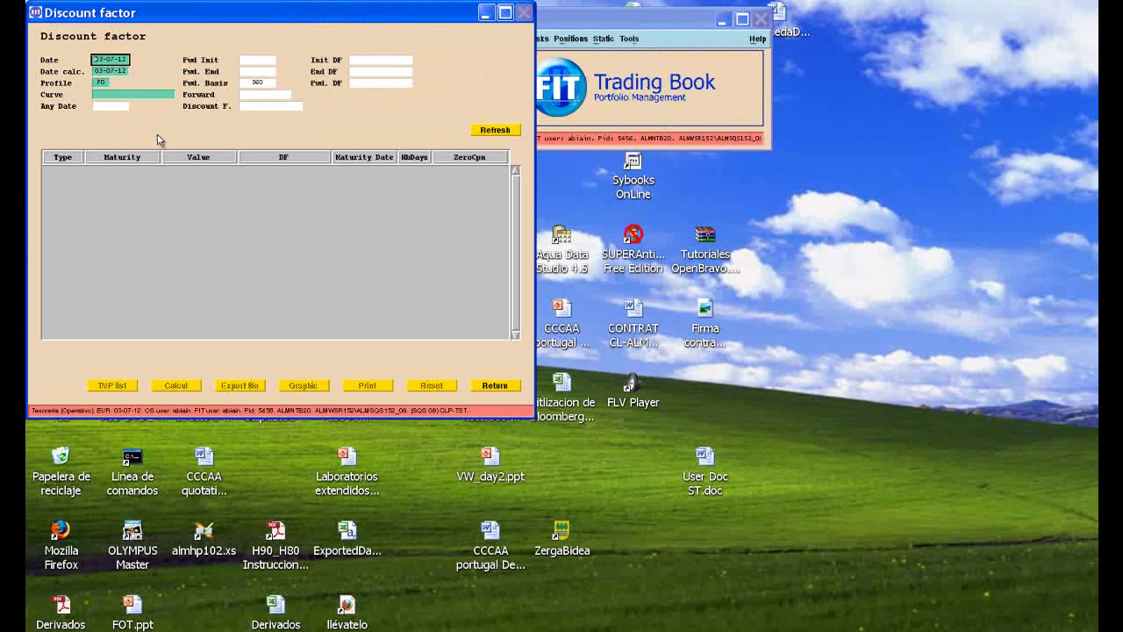
Step: Set the discount factor profile to MO - Finance or Middle Office
left_click(125, 97)
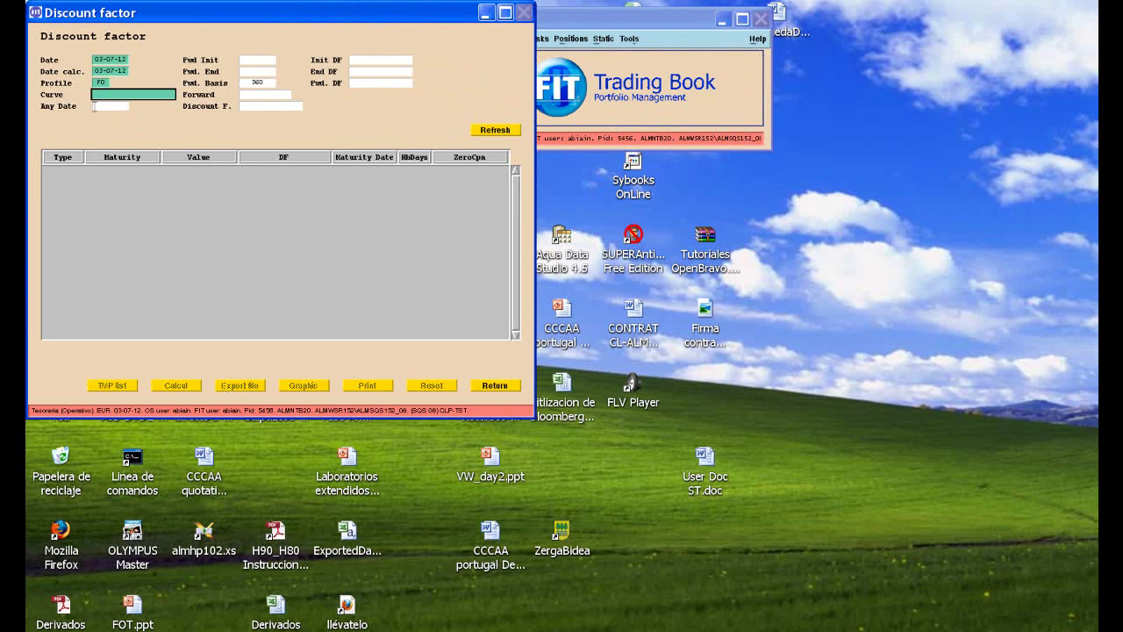
right_click(106, 79)
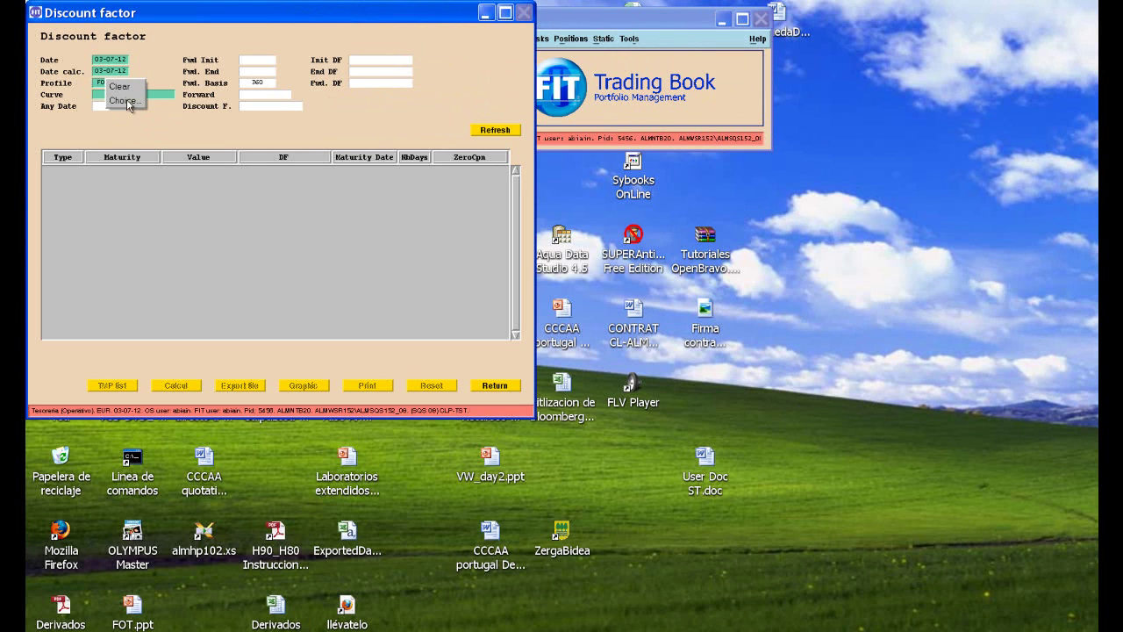
left_click(127, 102)
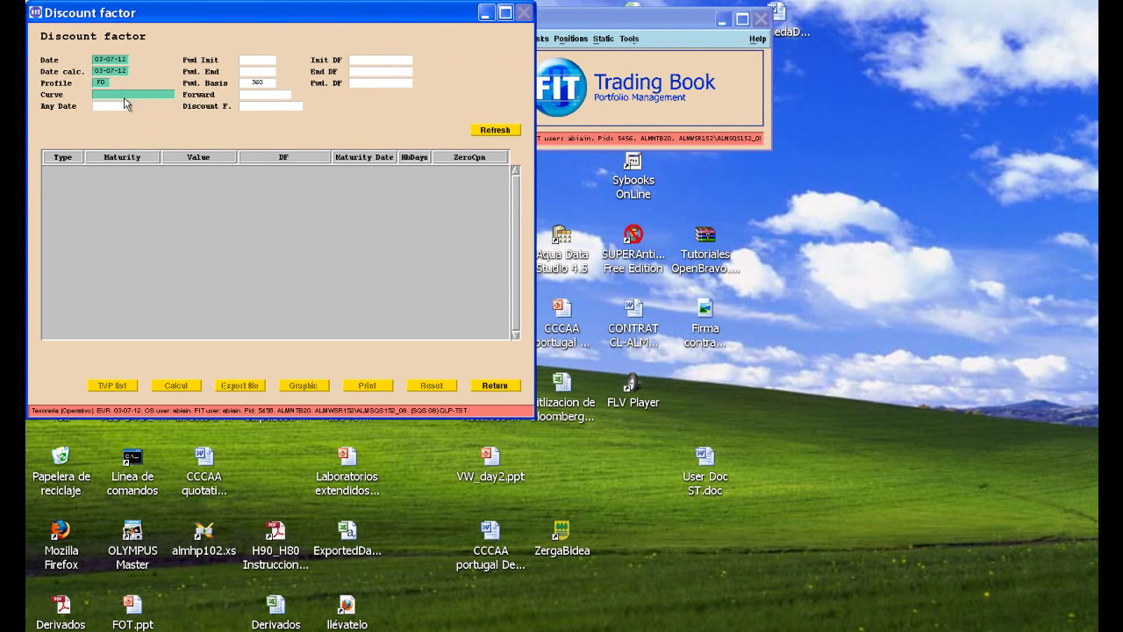
left_click(103, 74)
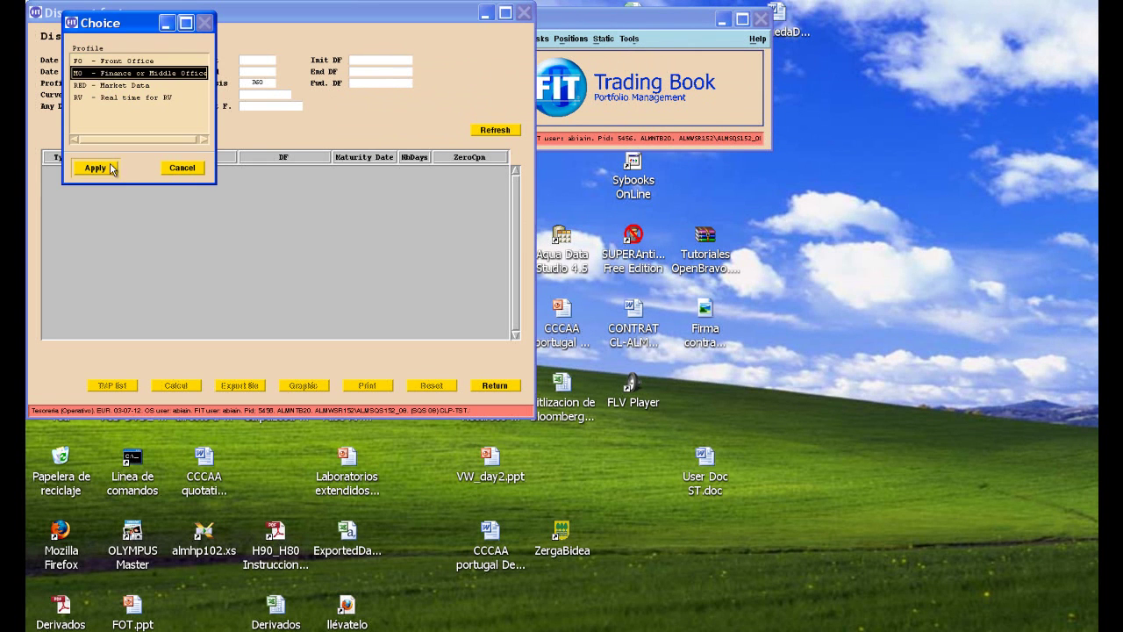
left_click(111, 168)
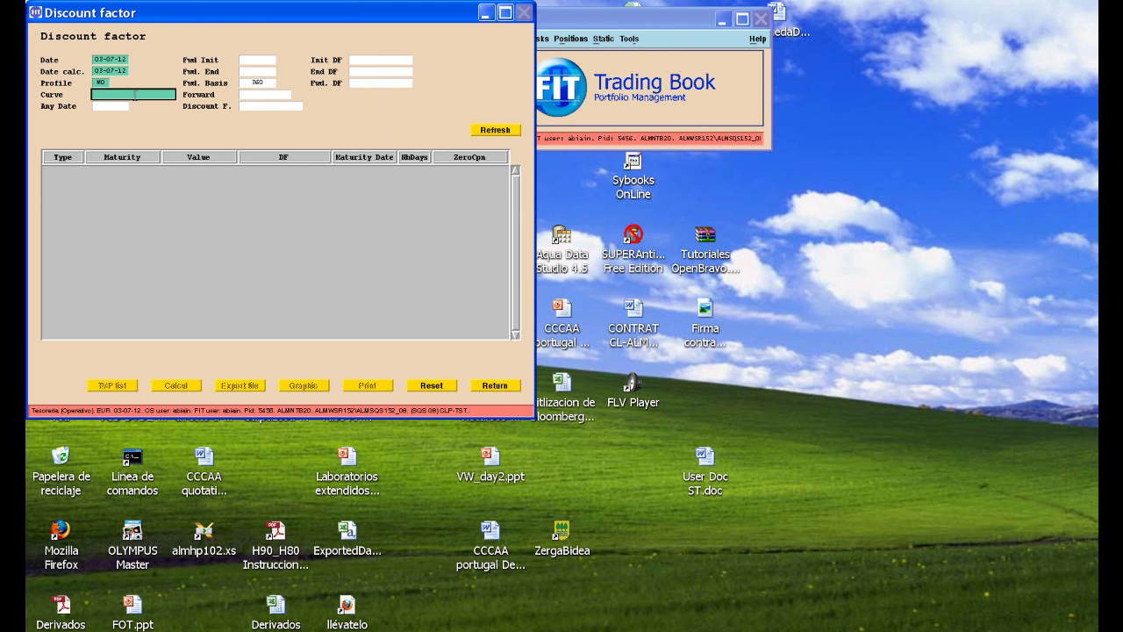
Step: Select the EUR CMS curve by searching for cms and load its discount factors by maturity
type("cms")
key("Return")
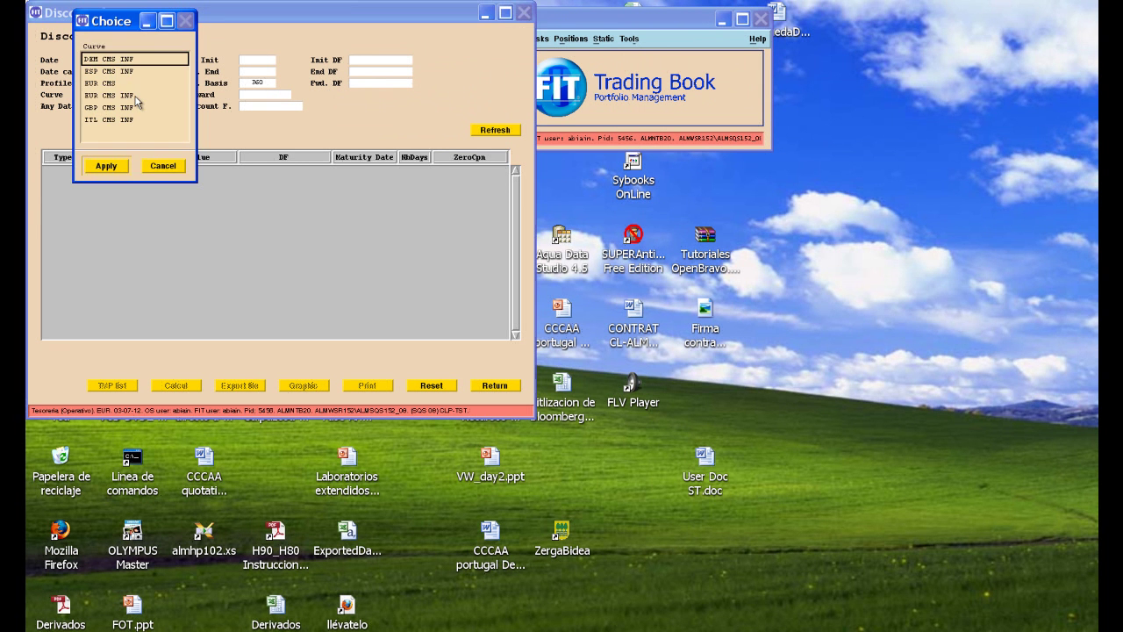
left_click(104, 84)
left_click(107, 165)
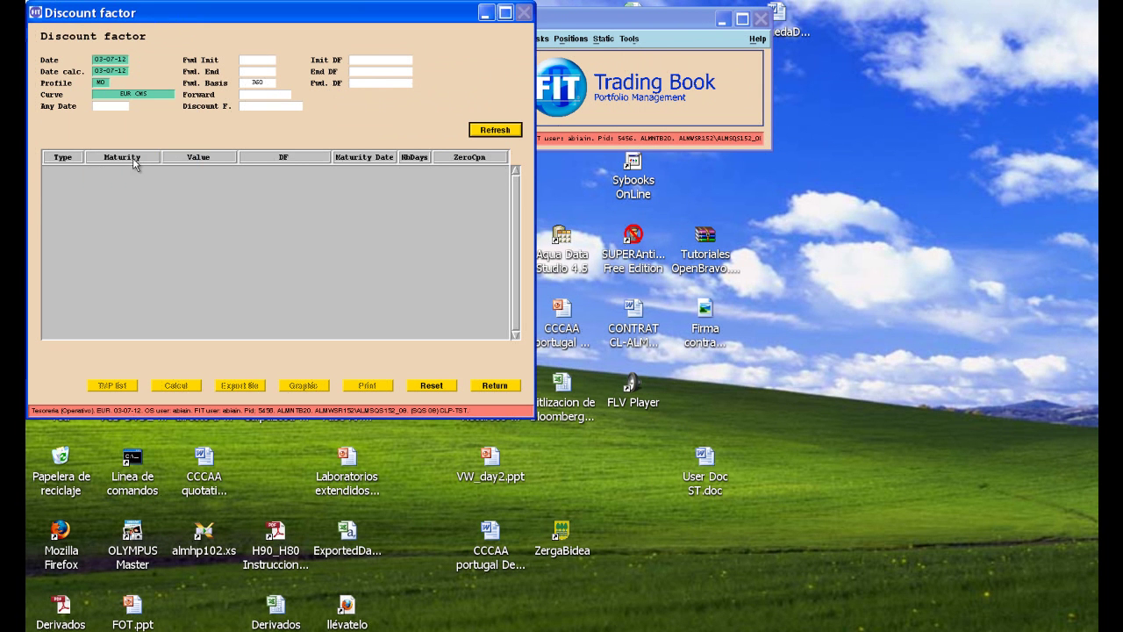
left_click(497, 130)
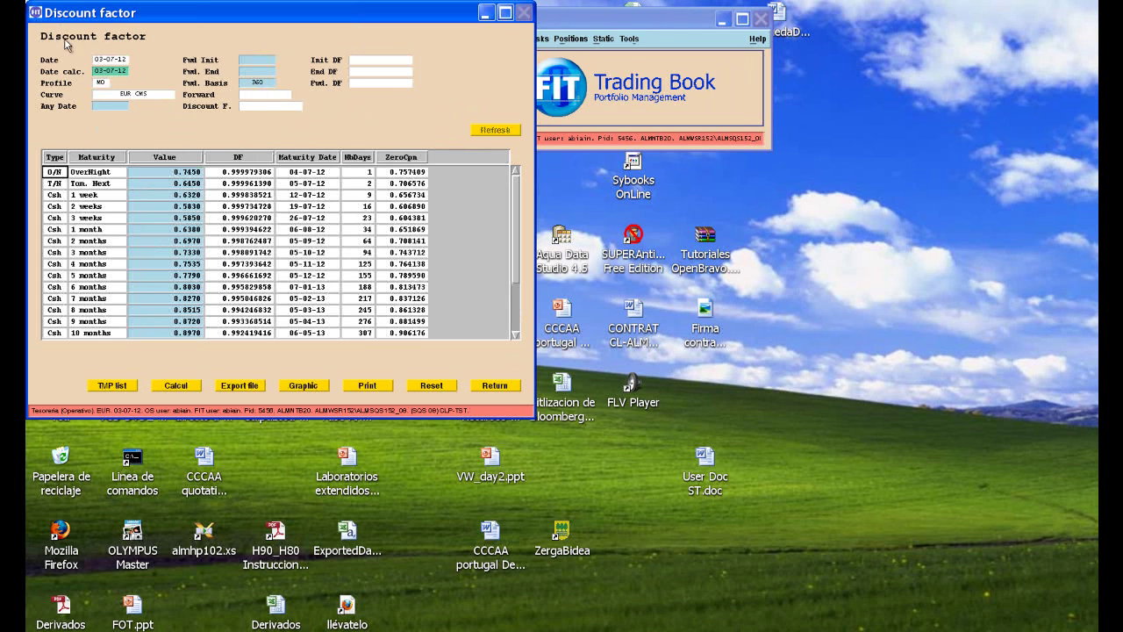
Step: Calculate the curve's discount factor for the free date 04-03-13
left_click(107, 105)
type("4-3-13")
key("Tab")
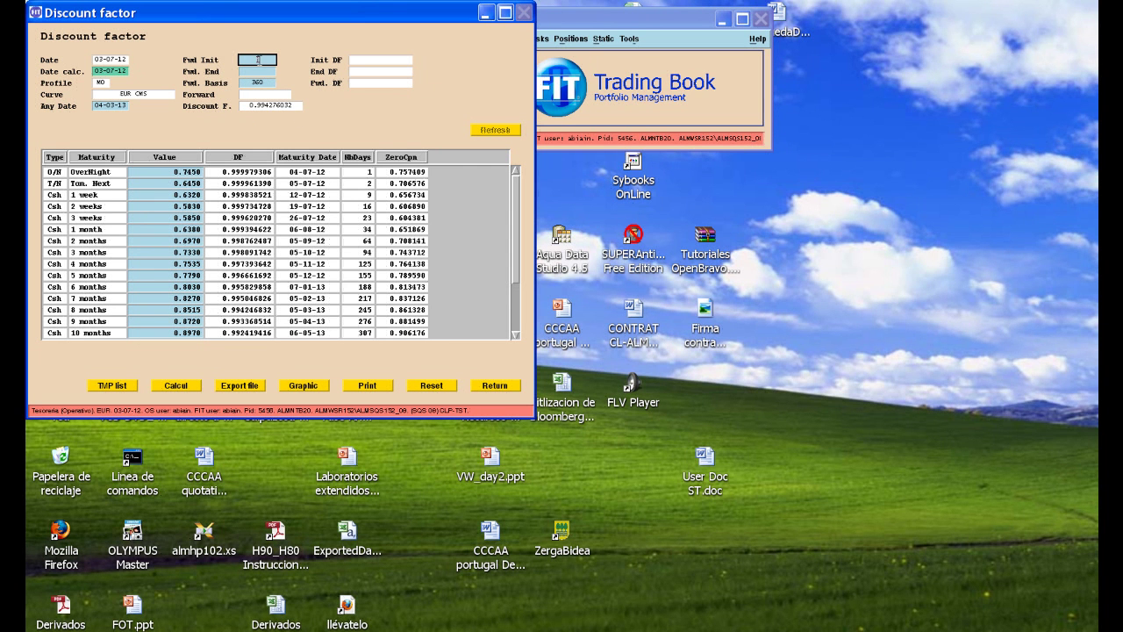
Step: Set the forward start date to 01-03-13 and try to leave the forward end date empty, dismissing the warning
type("3-13")
key("Tab")
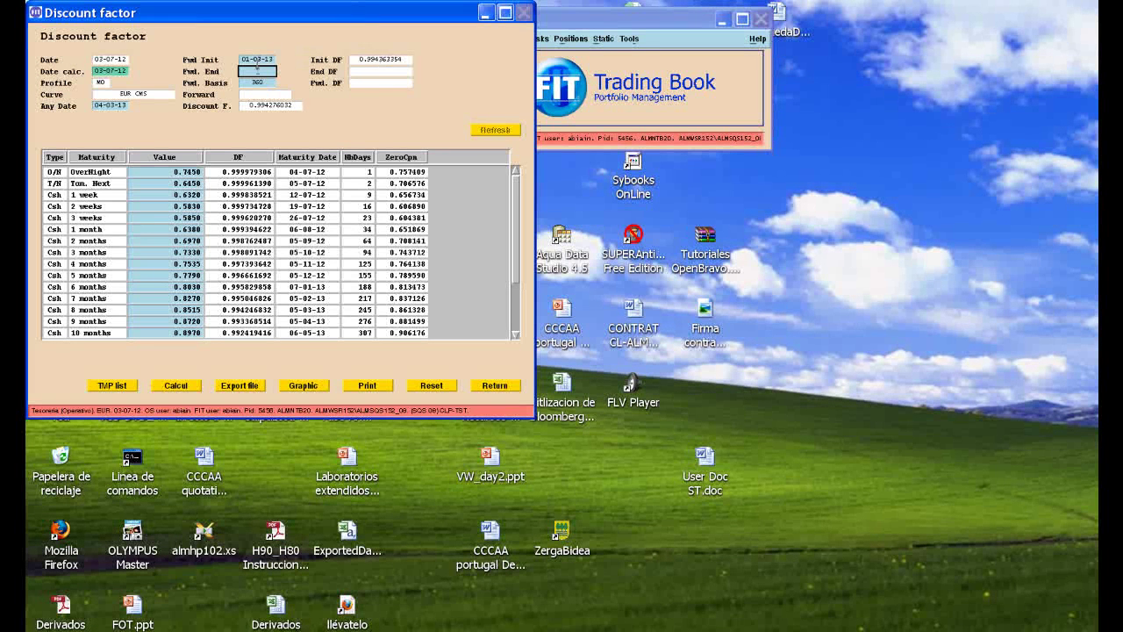
left_click(257, 61)
left_click(256, 72)
key("Tab")
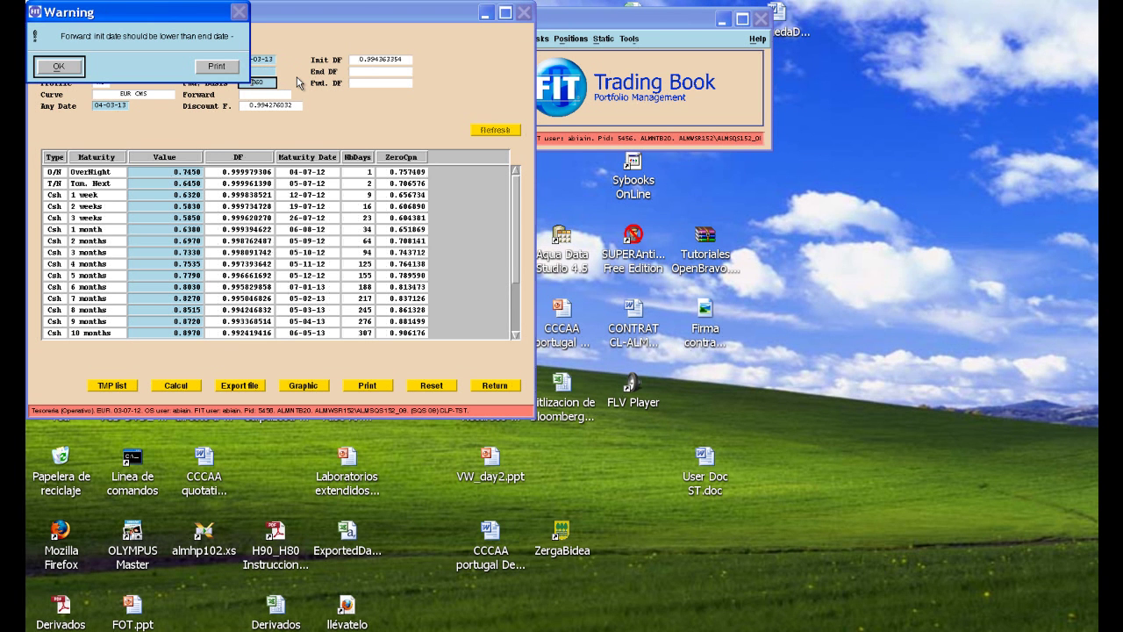
left_click(65, 66)
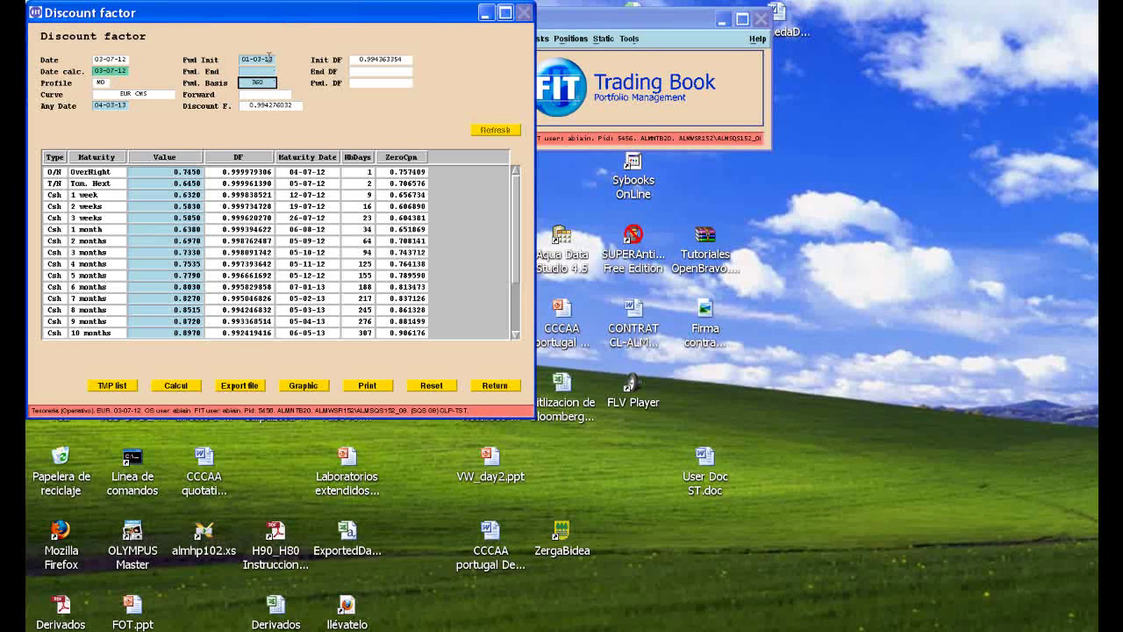
Step: Replace the forward start date with 04-03-12
left_click(269, 58)
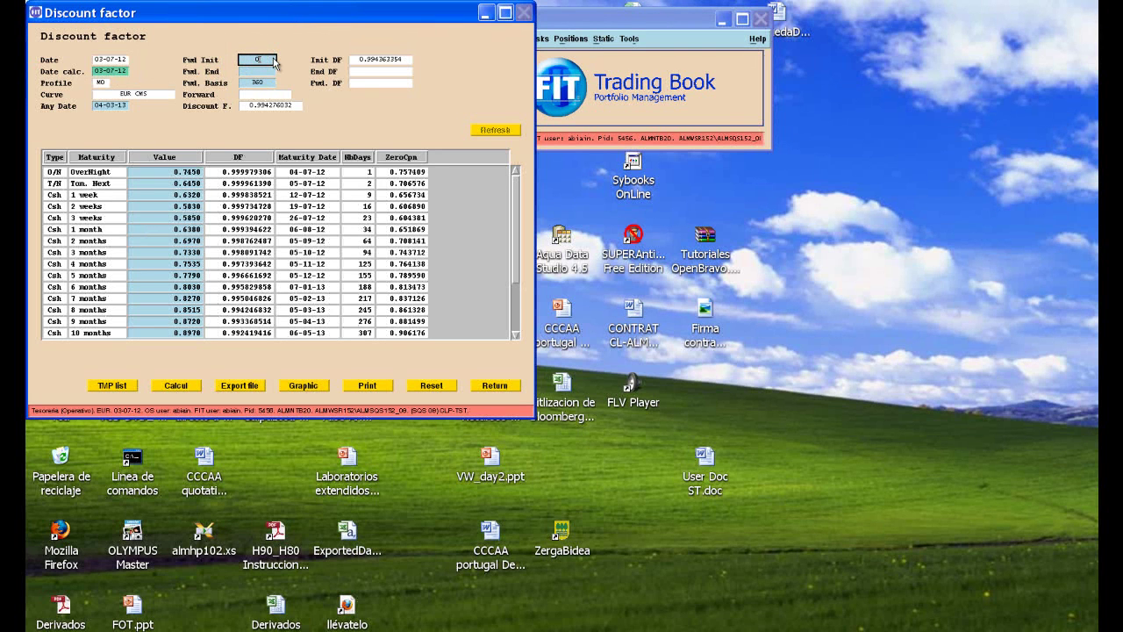
type("04-03-12")
key("Tab")
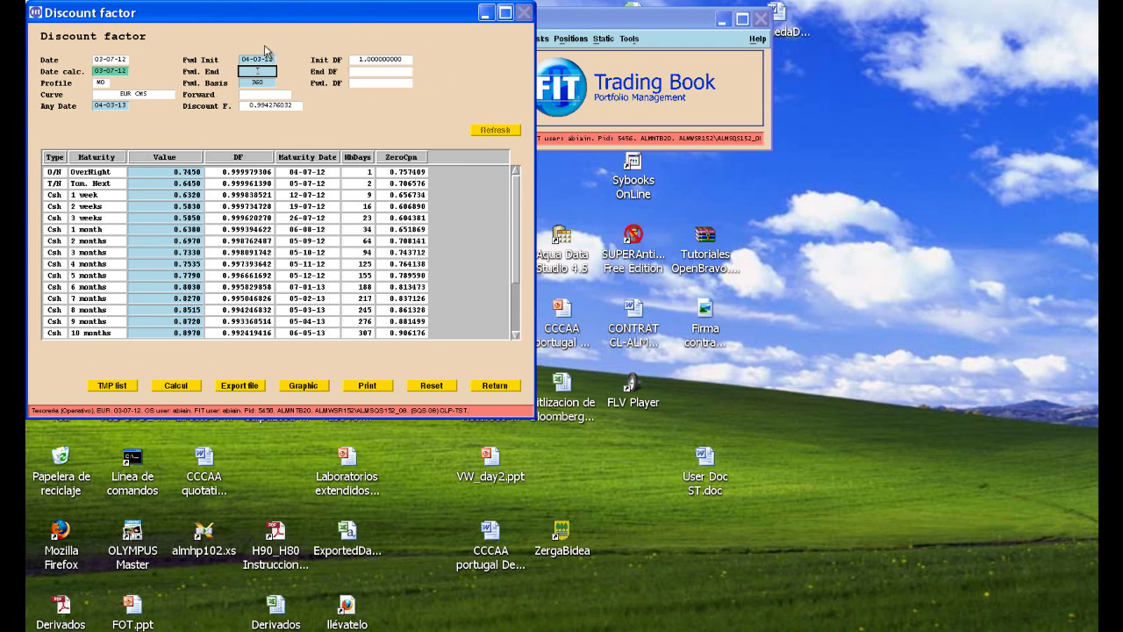
Step: Revise the forward start date by entering 7 in it, and close the discount factor form
left_click(261, 59)
type("7")
key("Tab")
left_click(497, 386)
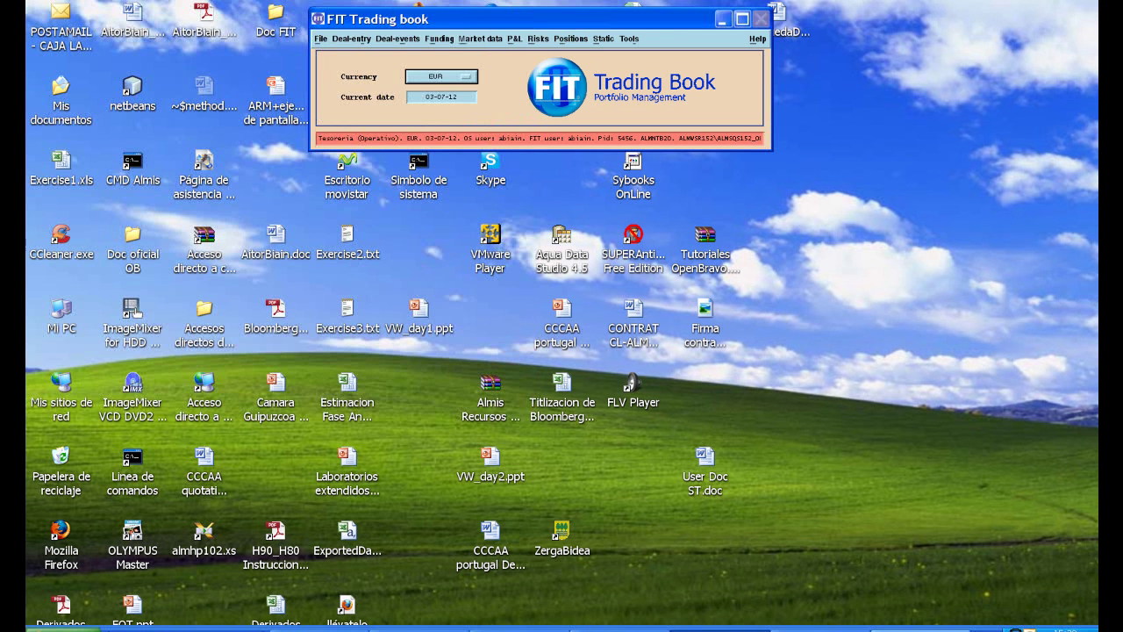
left_click(882, 629)
left_click(1036, 587)
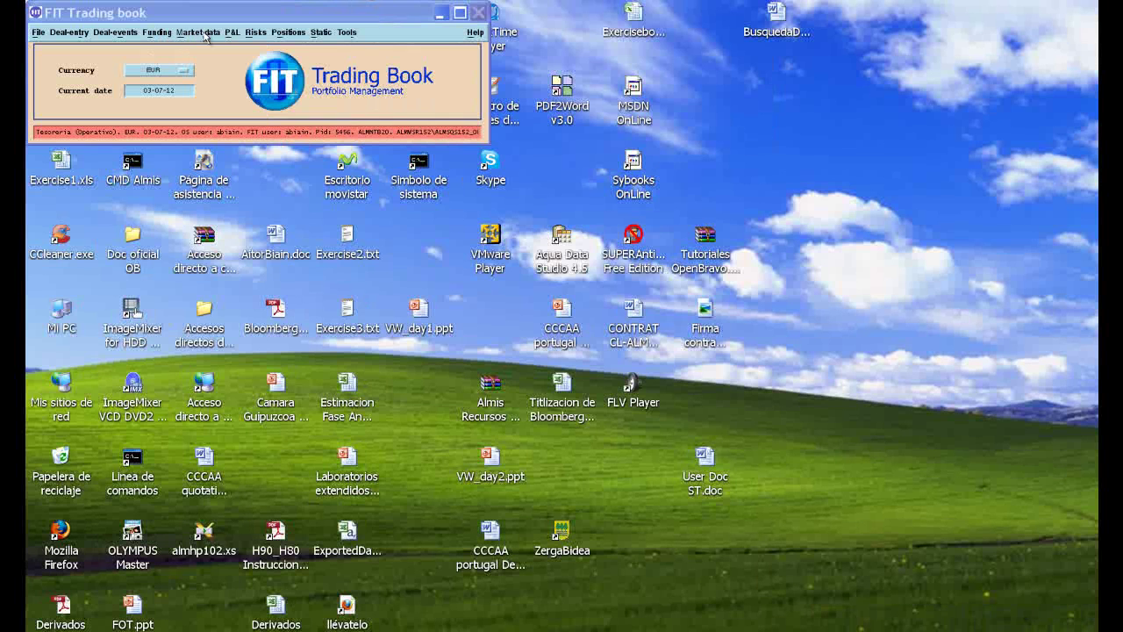
Step: Run the official end-of-day front office P&L calculation for 03-07-12, acknowledging its start and completion
left_click(232, 34)
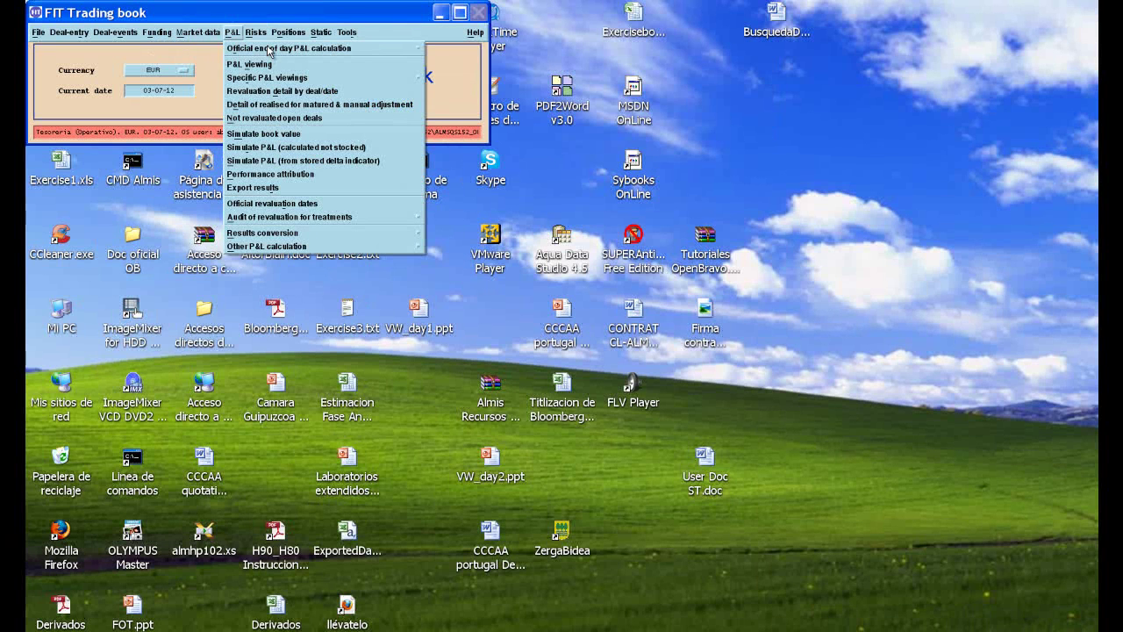
mouse_move(270, 51)
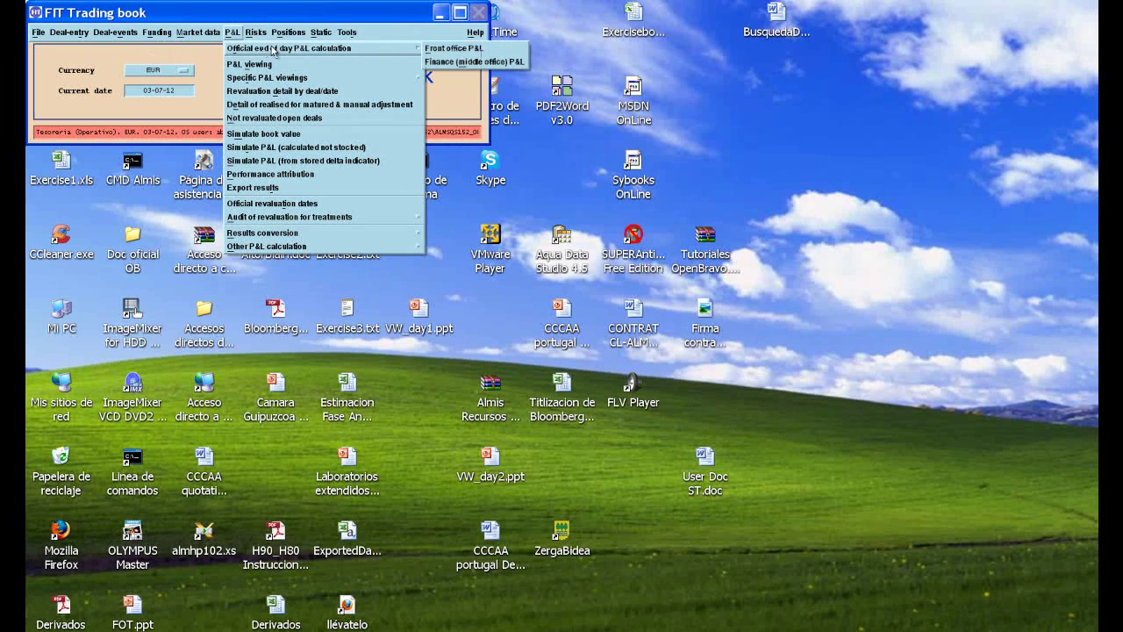
left_click(454, 50)
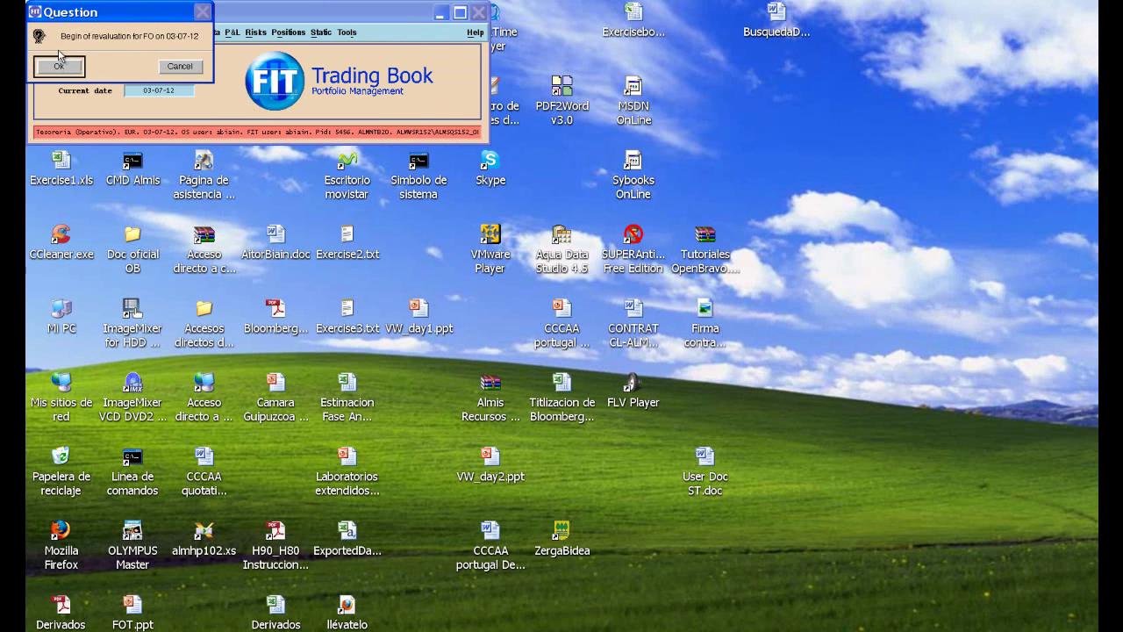
left_click(64, 68)
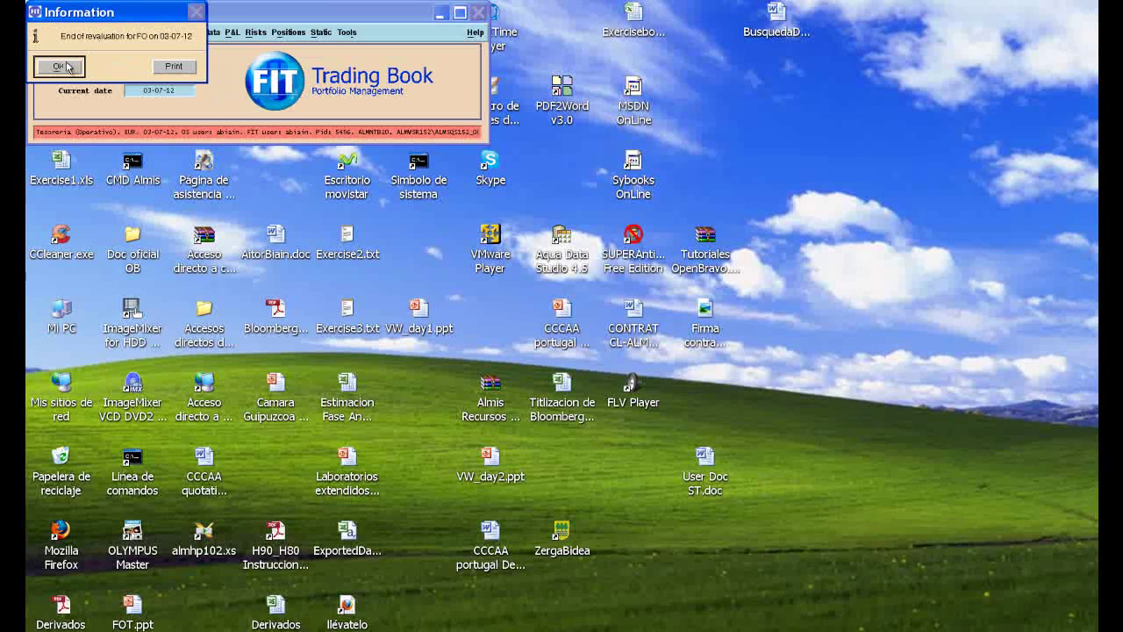
left_click(62, 67)
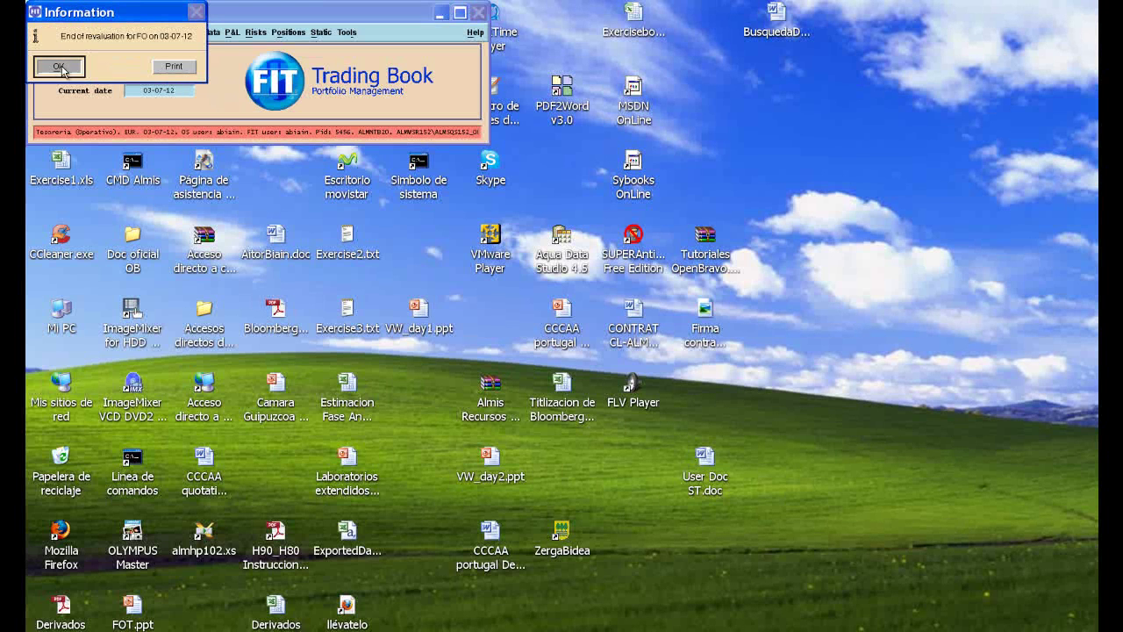
Step: Open the revaluation detail by deal/date, move its window clear of the main one, and filter the instrument to swap
left_click(233, 33)
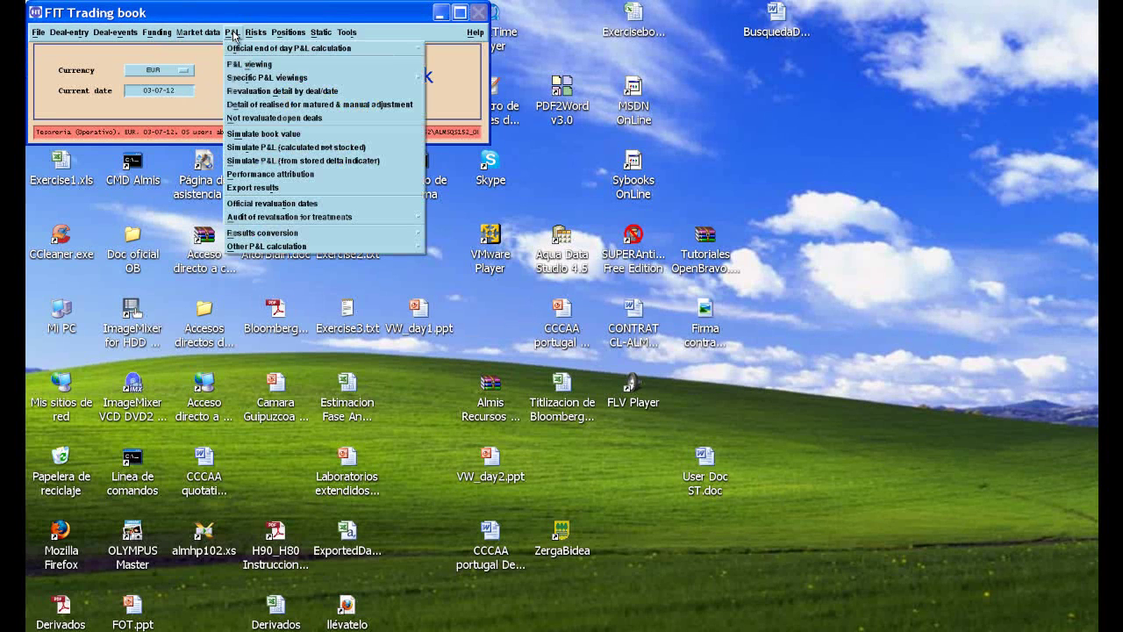
left_click(294, 91)
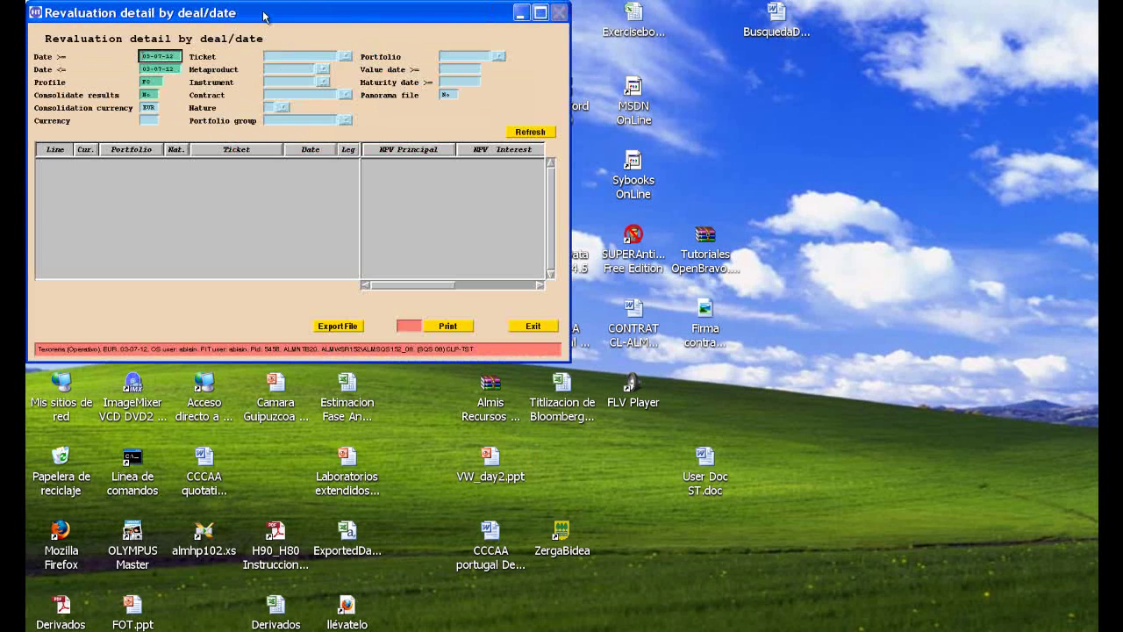
left_click_drag(263, 16, 496, 31)
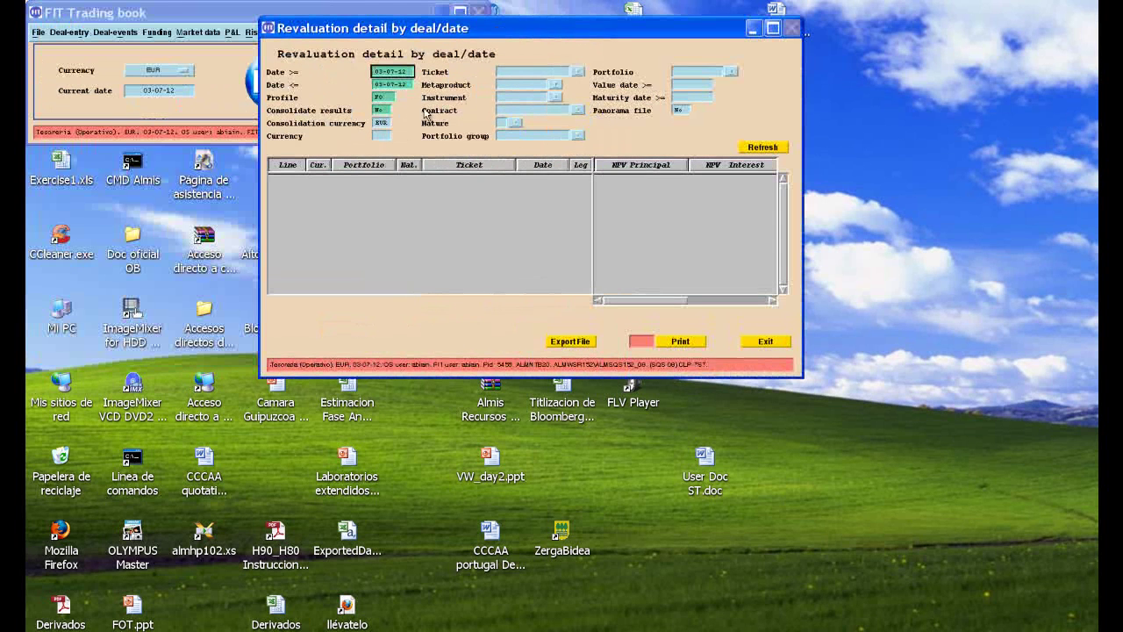
right_click(505, 97)
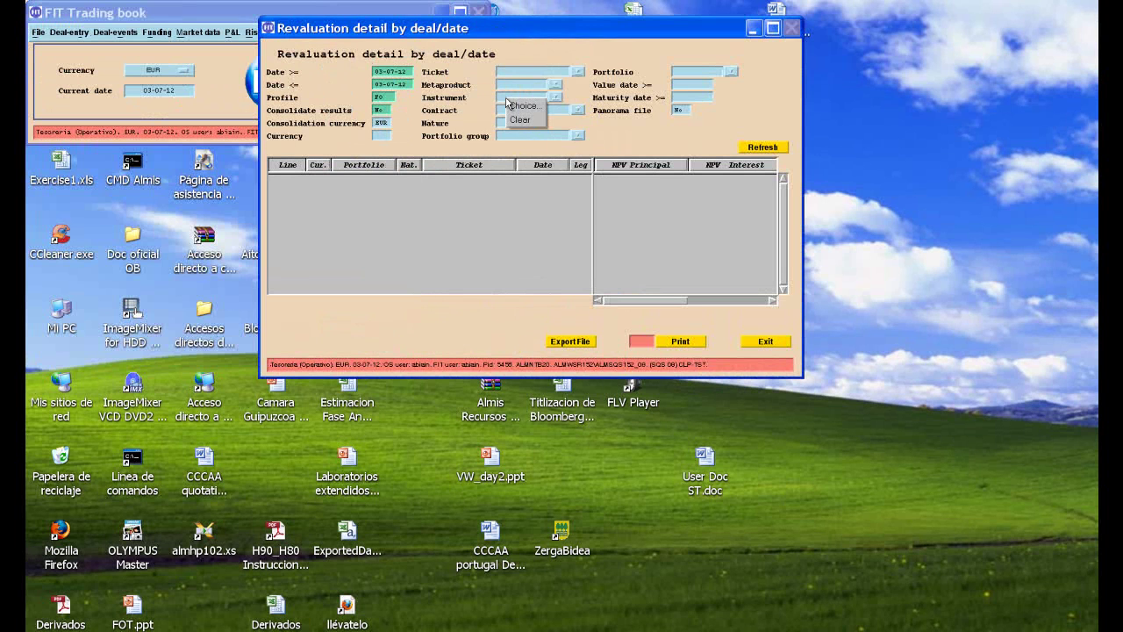
left_click(515, 105)
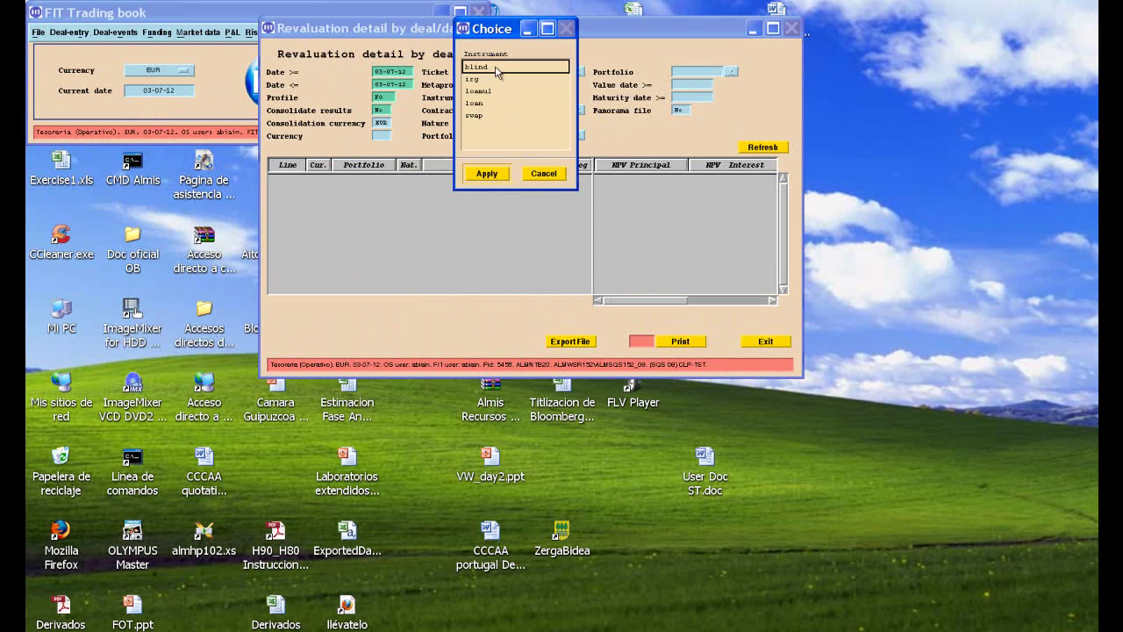
left_click(484, 115)
left_click(502, 180)
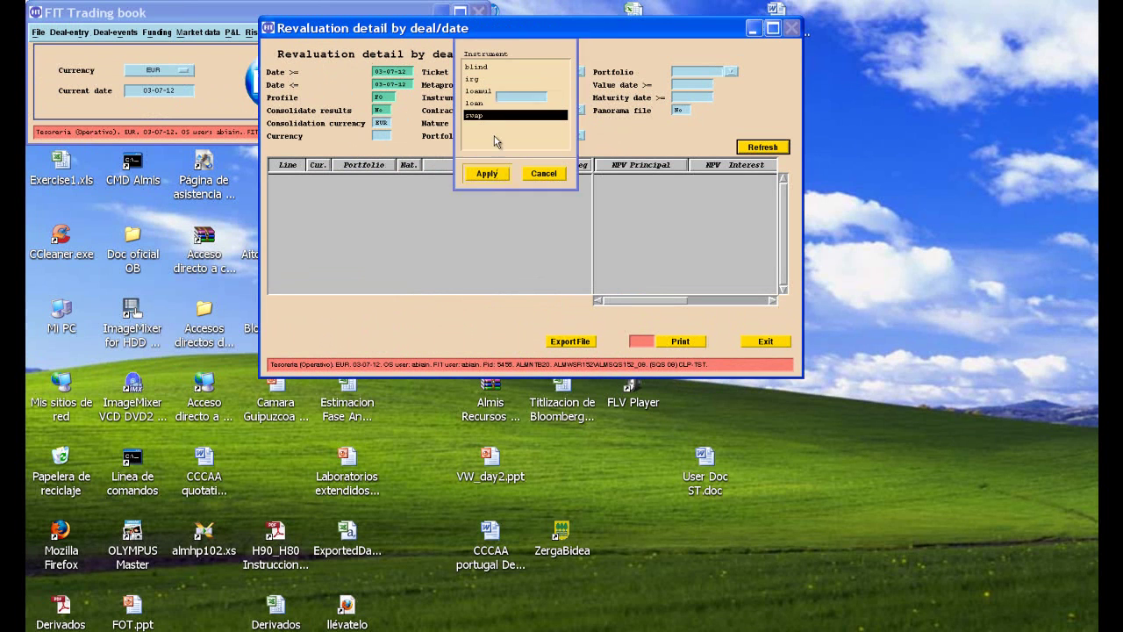
Step: Filter the revaluation detail to the CMS (EONIA) contract
right_click(507, 112)
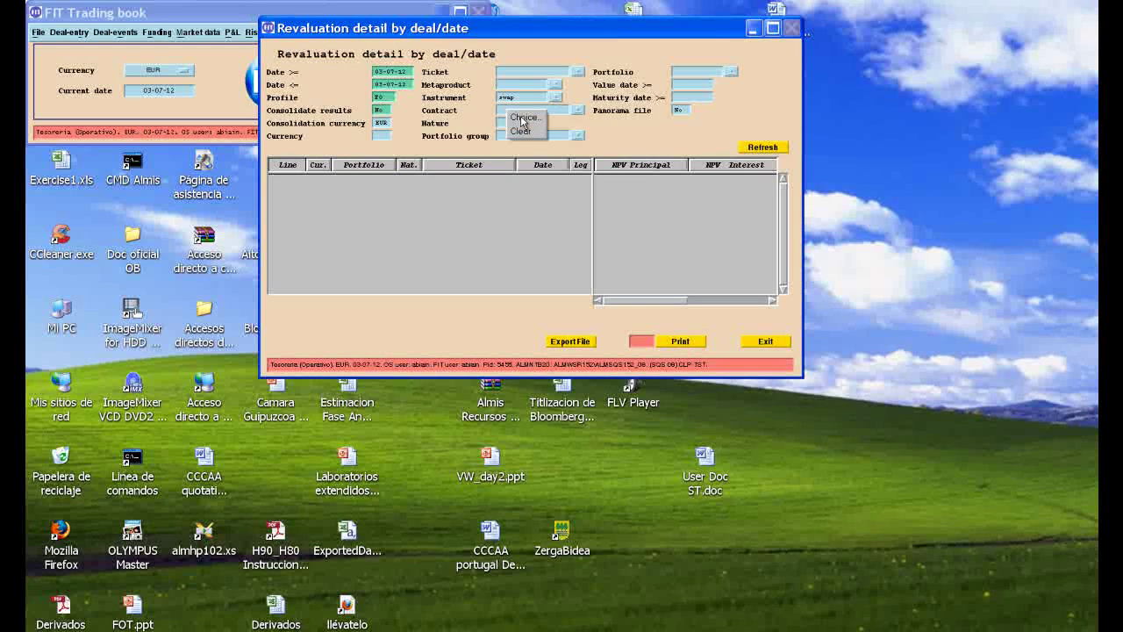
left_click(517, 116)
left_click(496, 74)
left_click(493, 180)
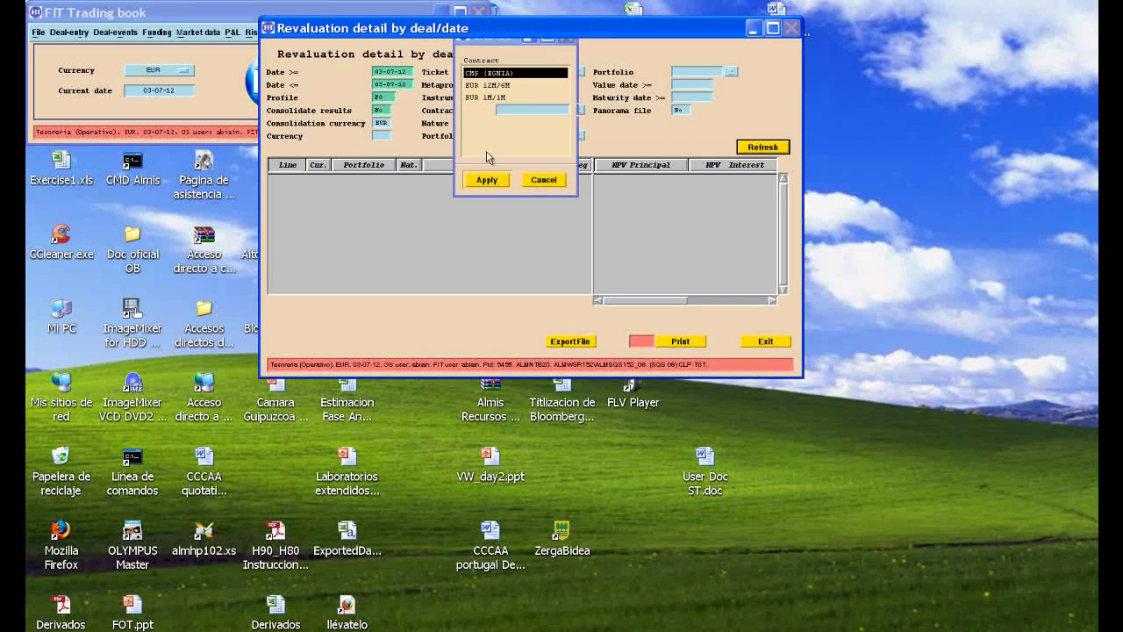
Step: Restrict the revaluation detail to the first listed ticket and refresh the results for 03-07-12
right_click(503, 67)
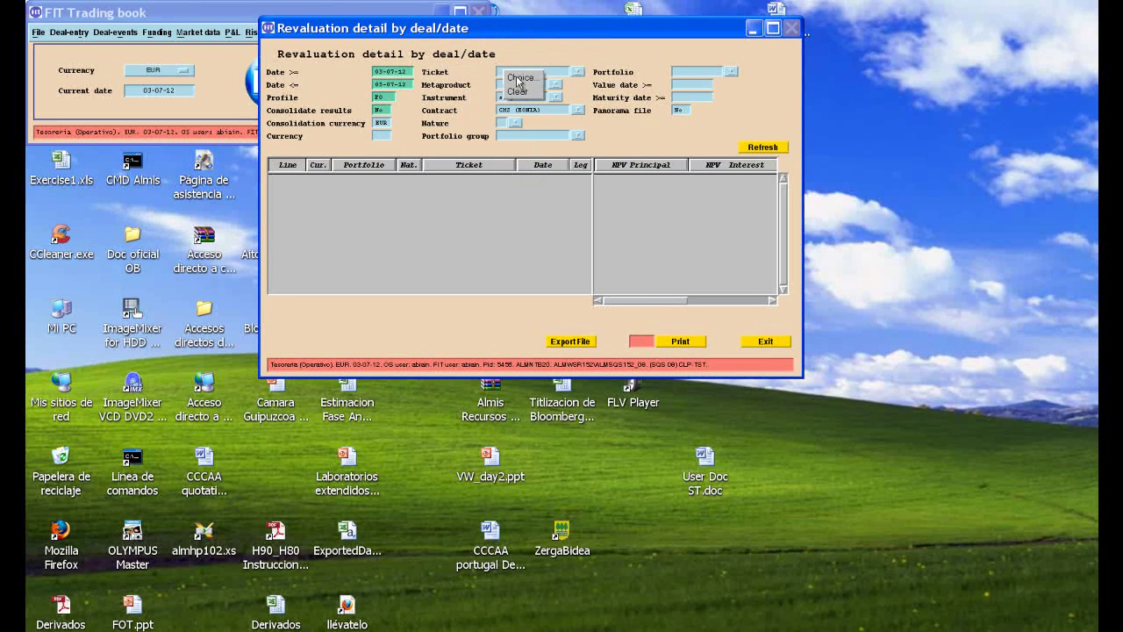
left_click(516, 73)
left_click(488, 58)
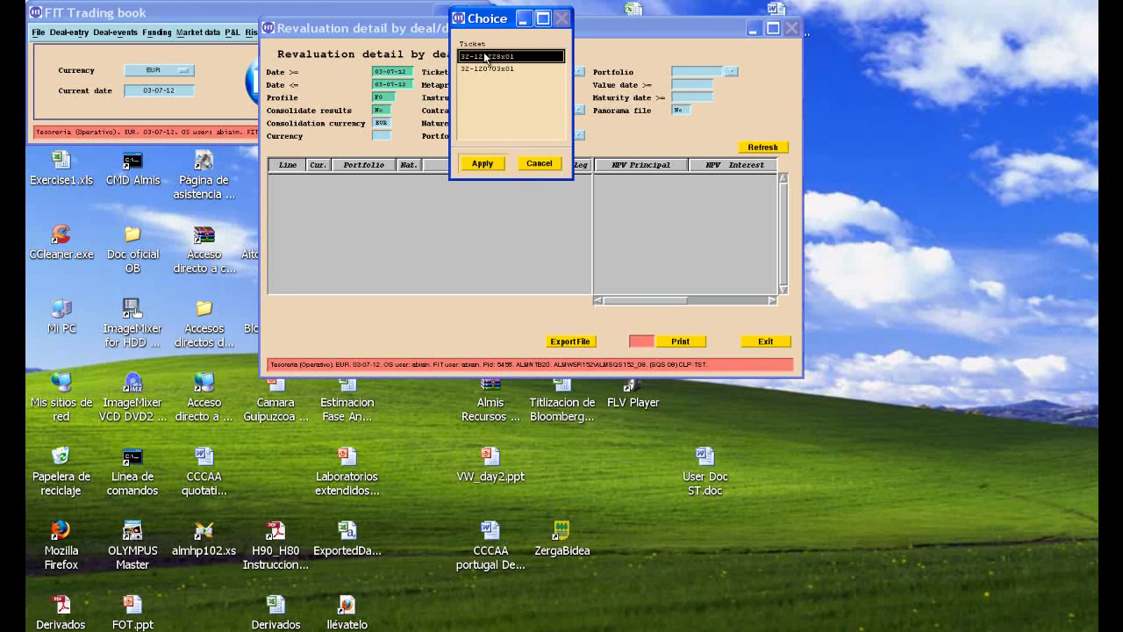
left_click(484, 164)
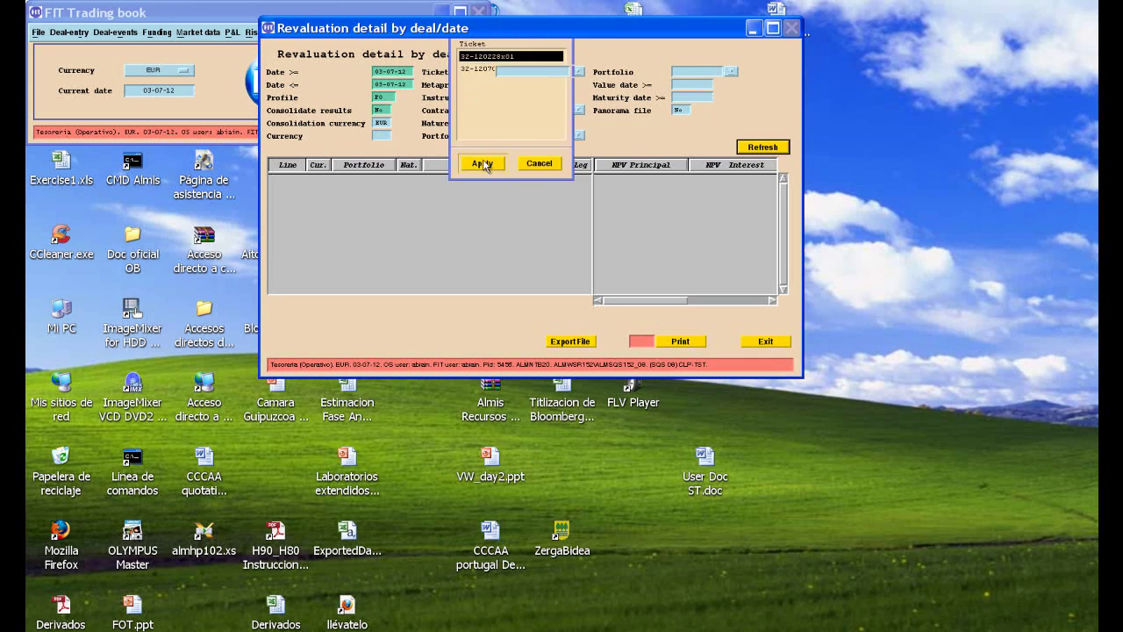
left_click(755, 147)
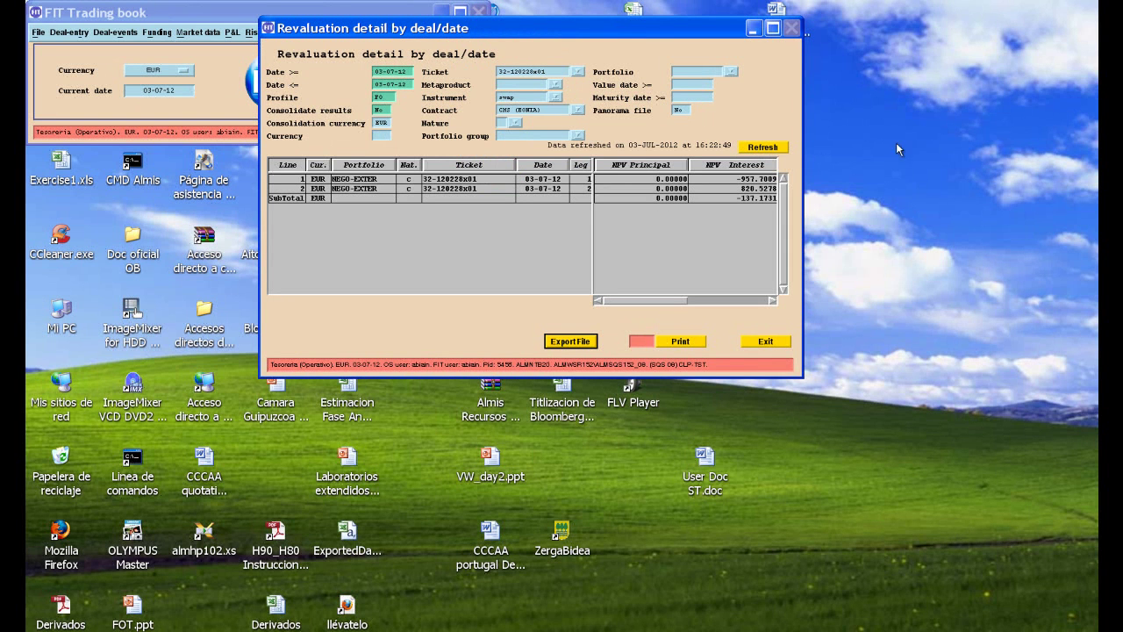
Step: Widen the revaluation detail window to show the columns through Realised, and inspect the NPV Interest subtotal
left_click_drag(802, 115, 1097, 115)
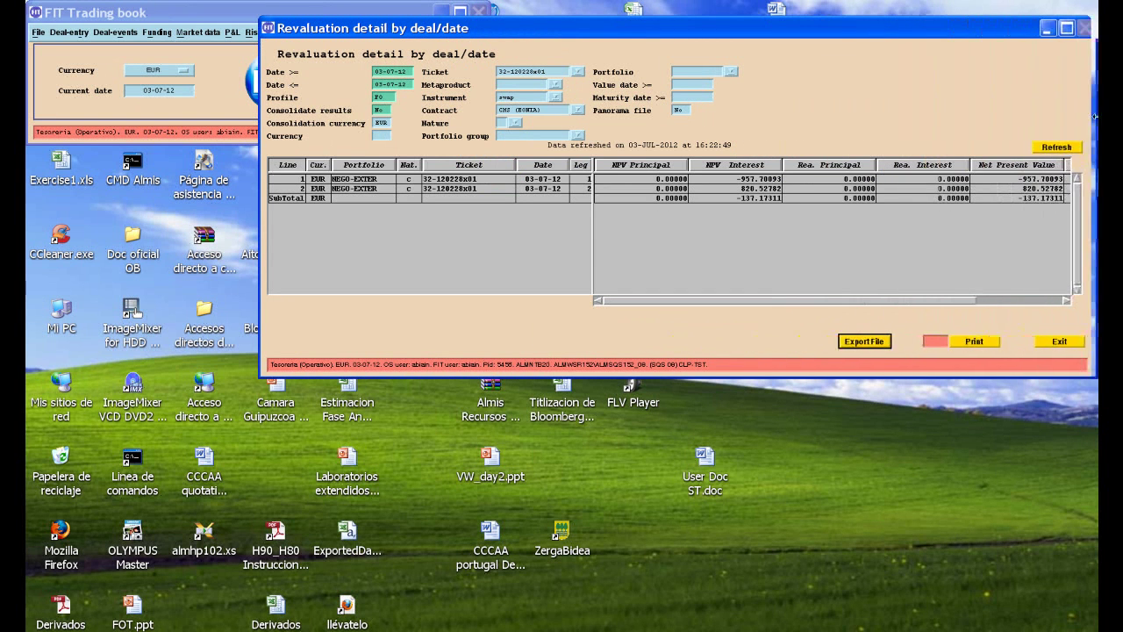
left_click_drag(984, 29, 845, 32)
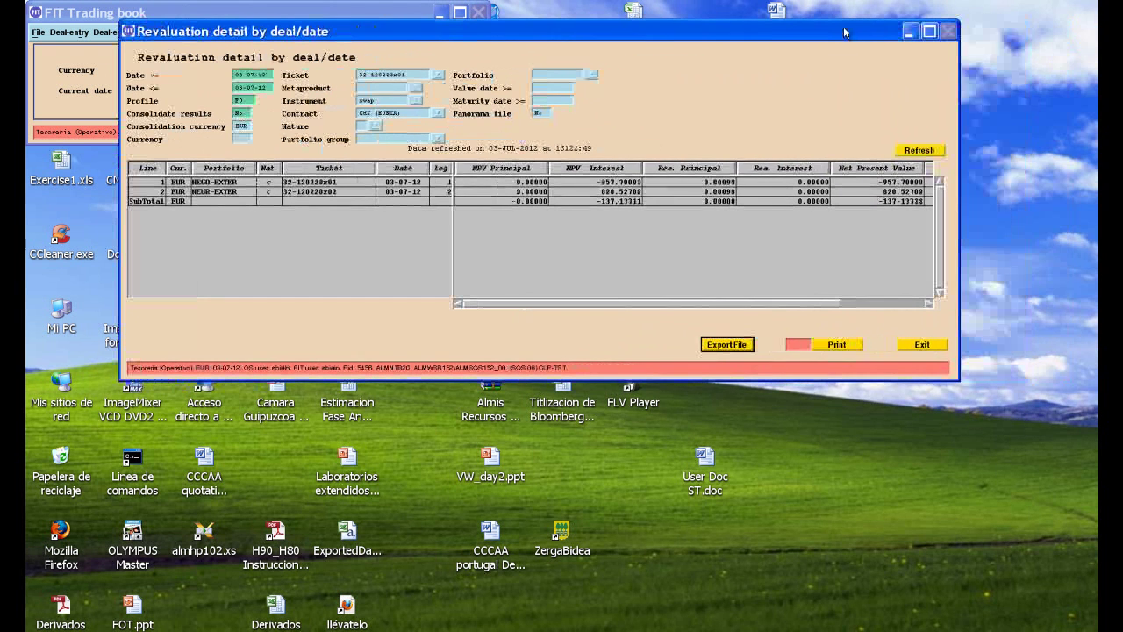
left_click_drag(958, 65, 1091, 76)
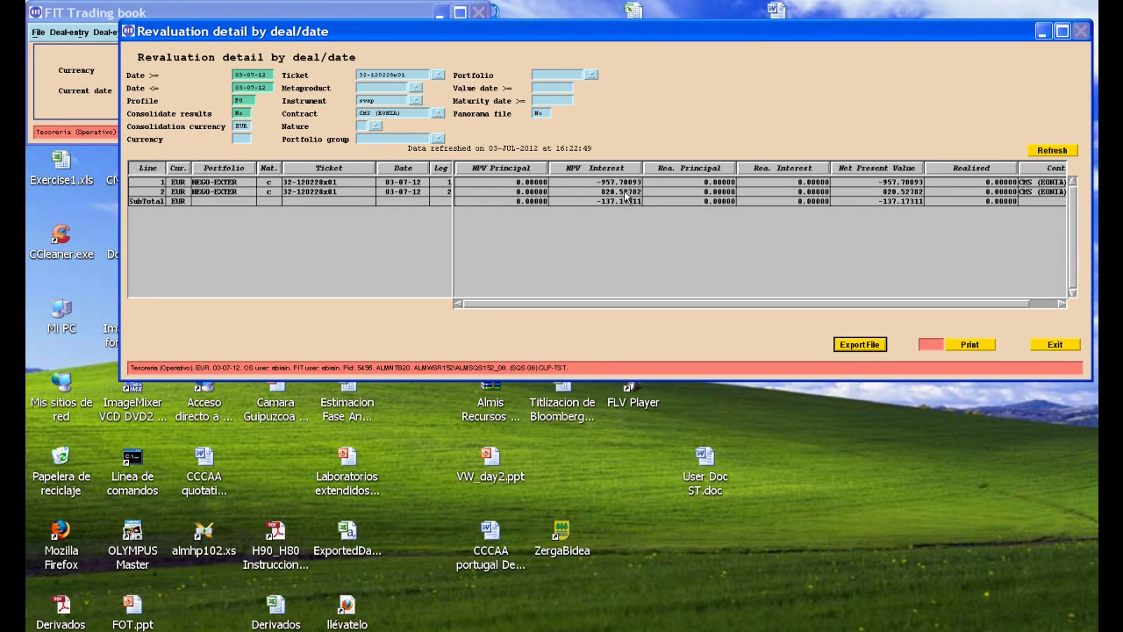
left_click(596, 203)
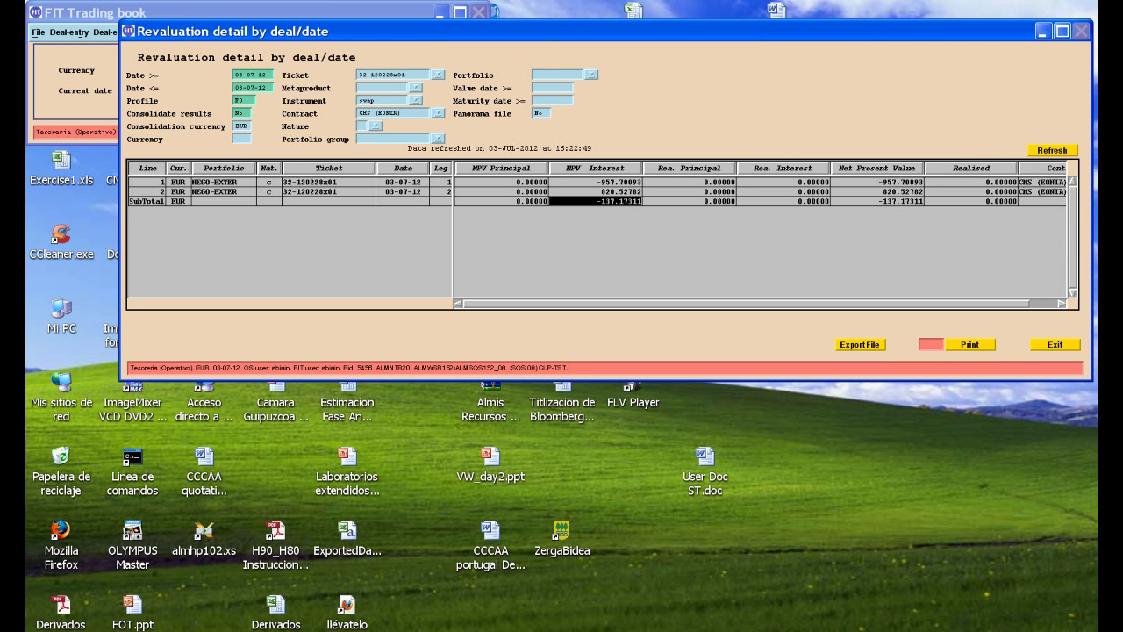
Step: Compare the revaluation results with the NPV formulas in Word's PLmethod.doc and the calculation in Excel's Libro1, arranging the windows for viewing
mouse_move(597, 631)
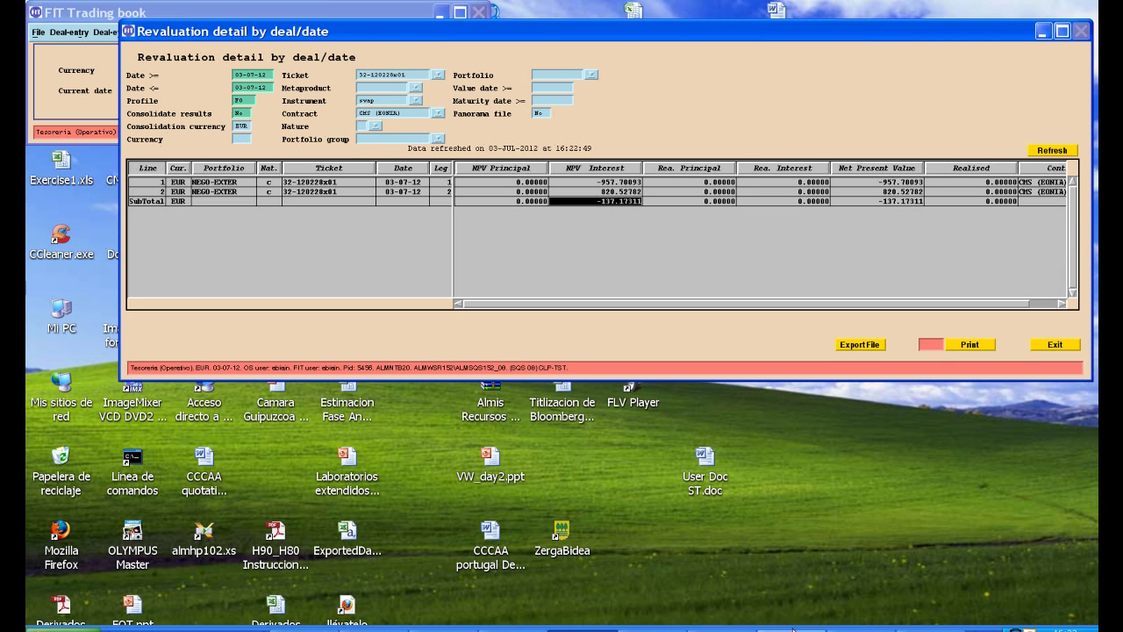
left_click(896, 620)
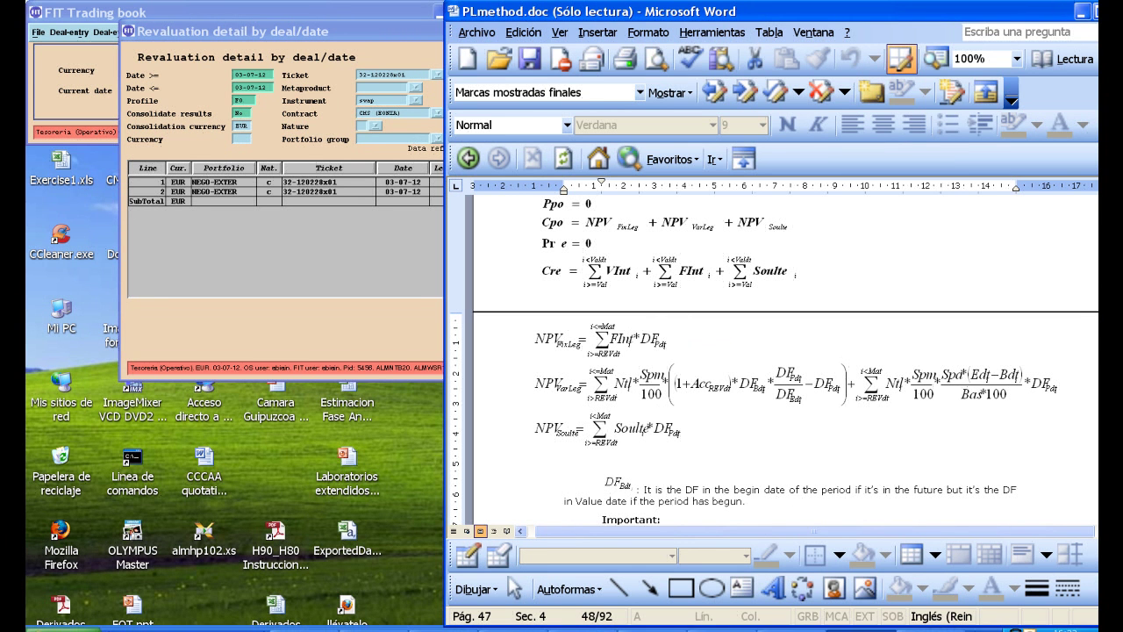
key("alt+Tab")
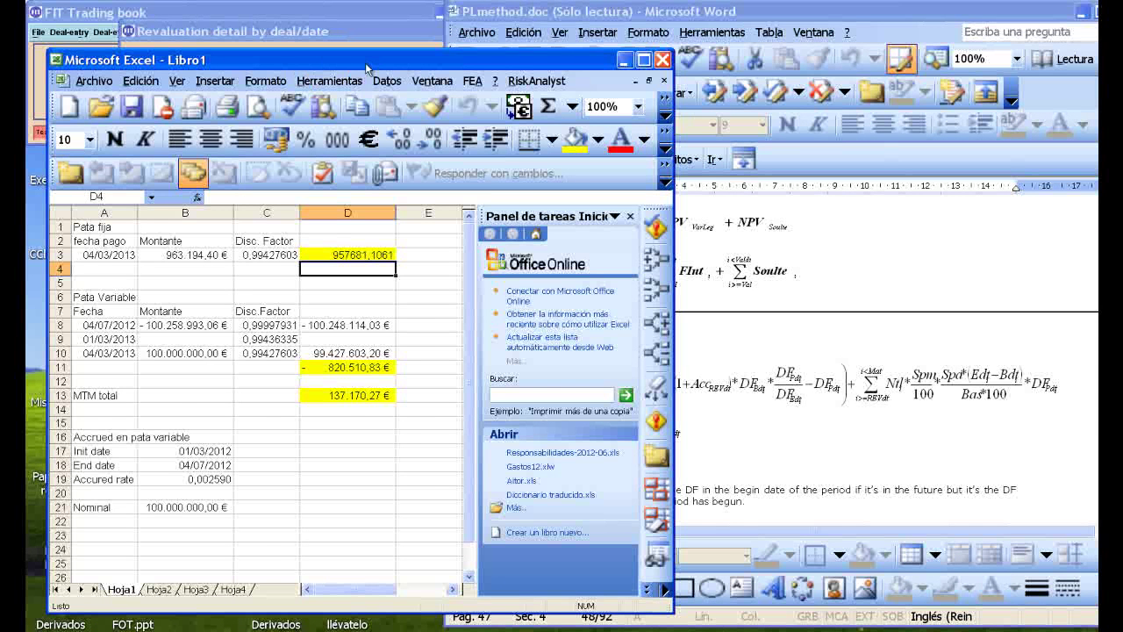
left_click_drag(365, 62, 361, 187)
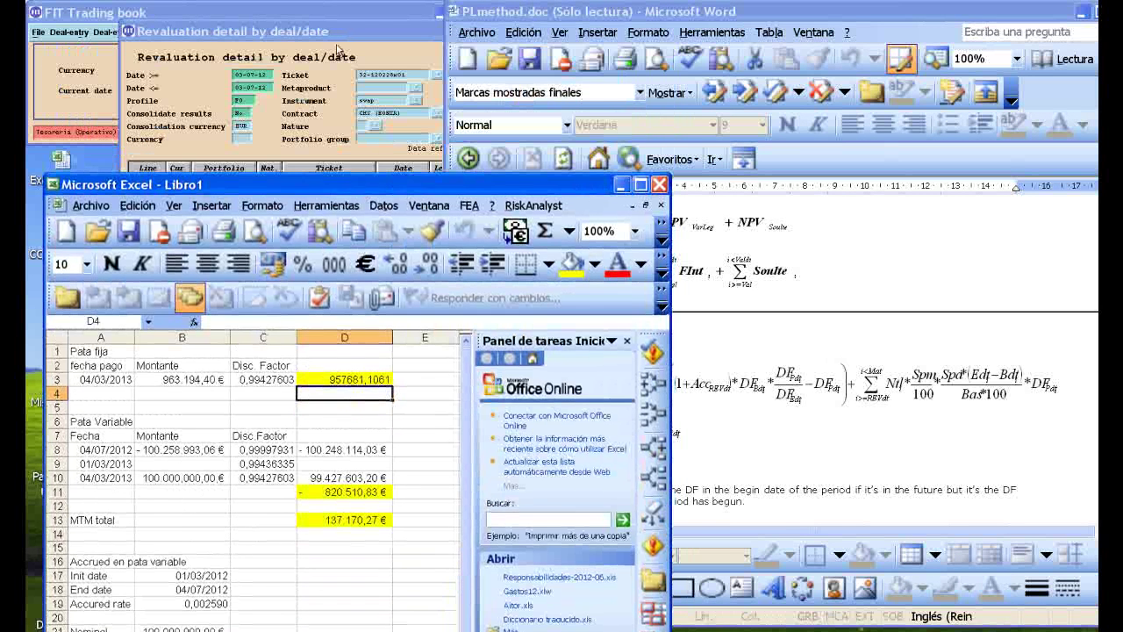
left_click(351, 12)
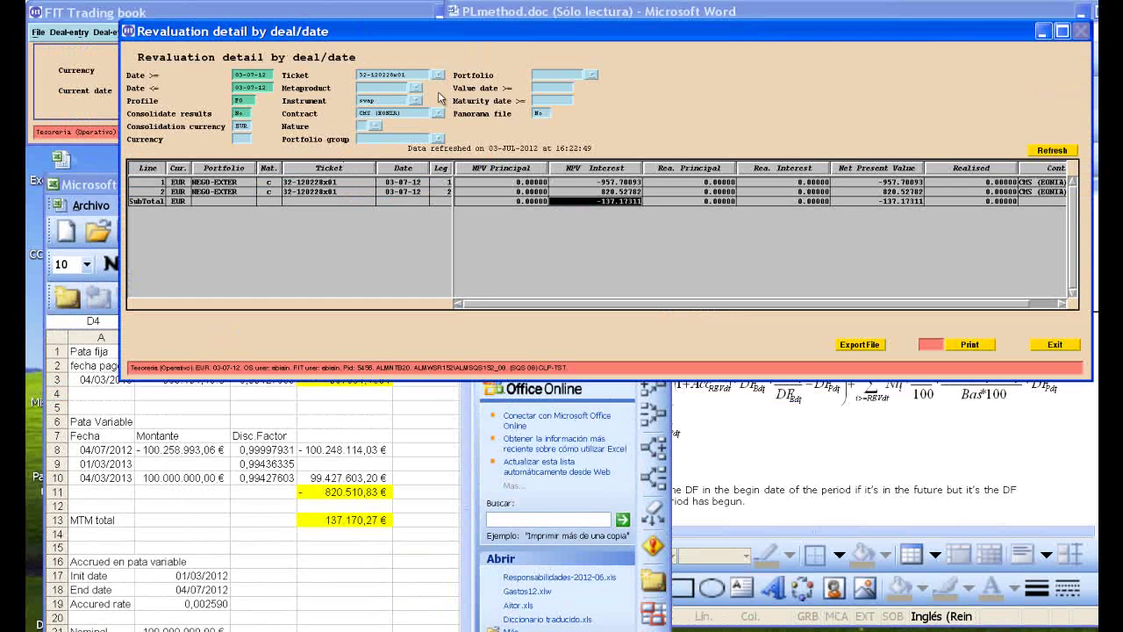
left_click_drag(572, 379, 573, 318)
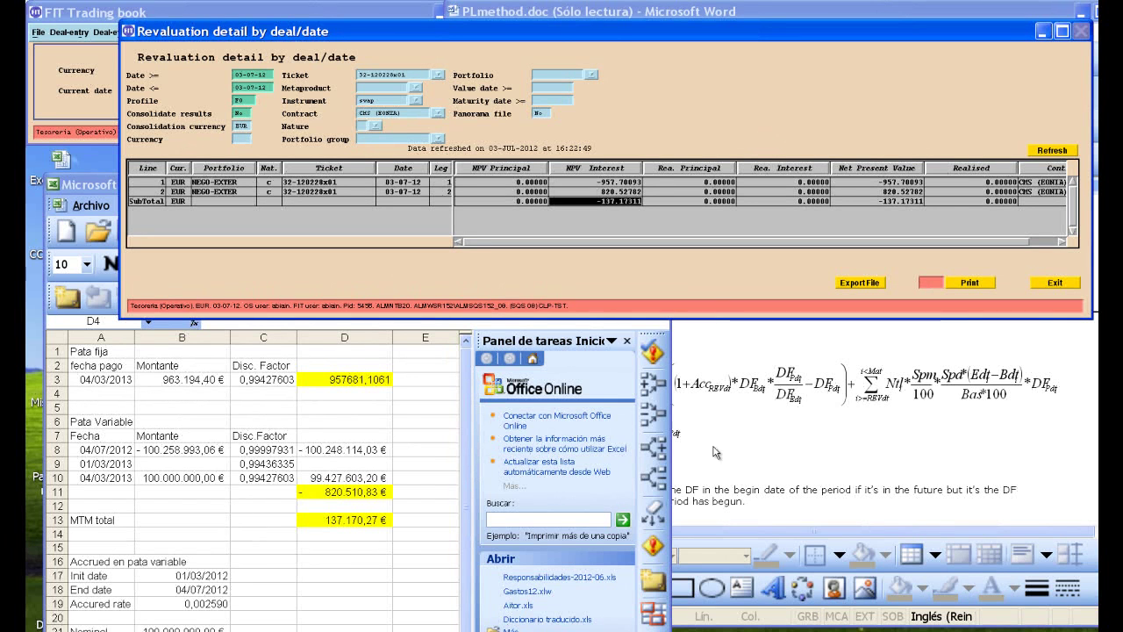
left_click(832, 425)
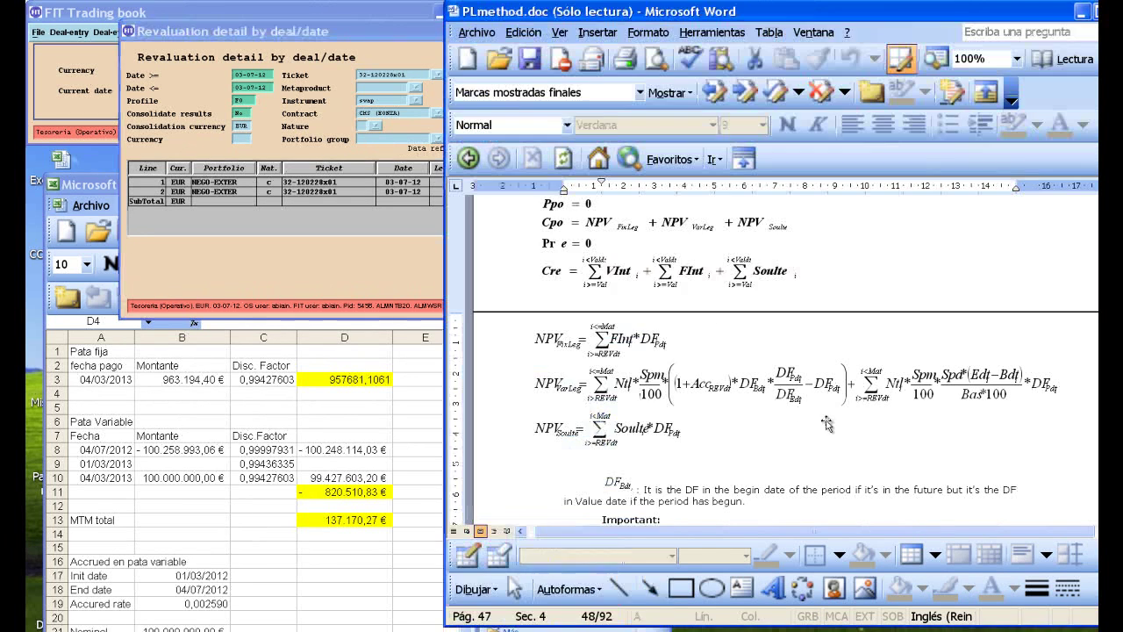
left_click(364, 35)
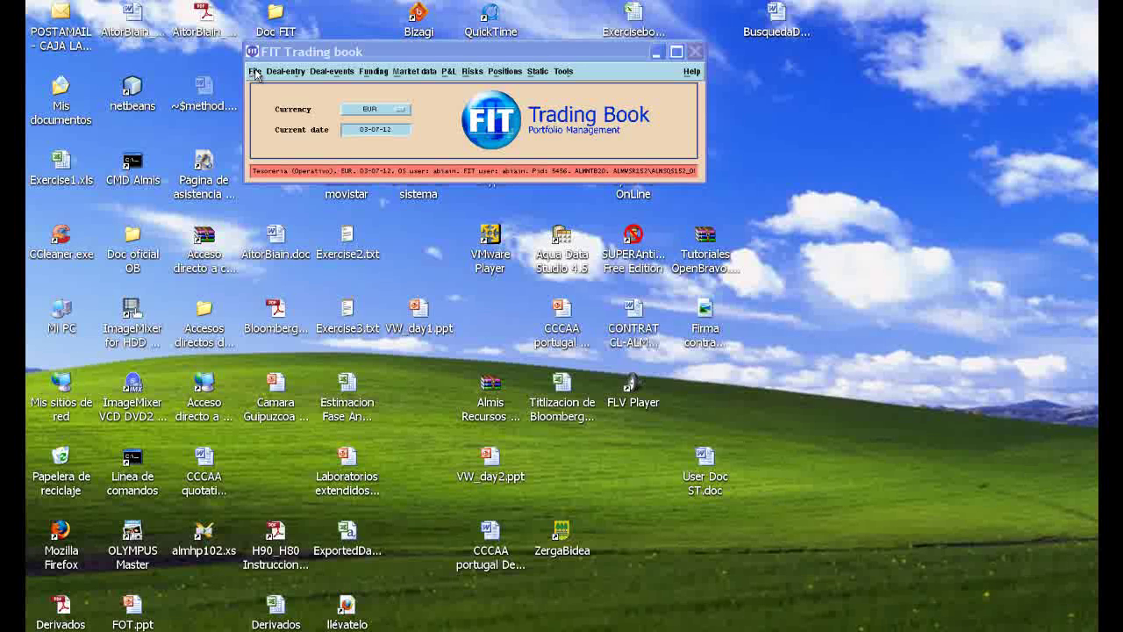
Step: Change the book from FIT Trading Book to FIT Global View and connect
left_click(256, 74)
left_click(268, 88)
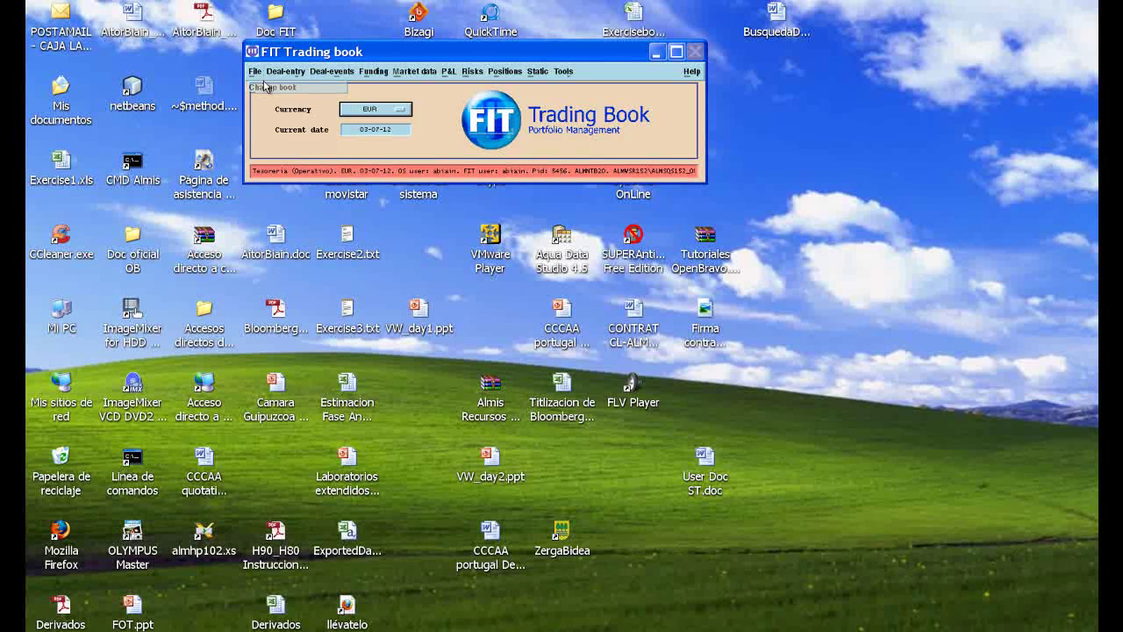
left_click(172, 88)
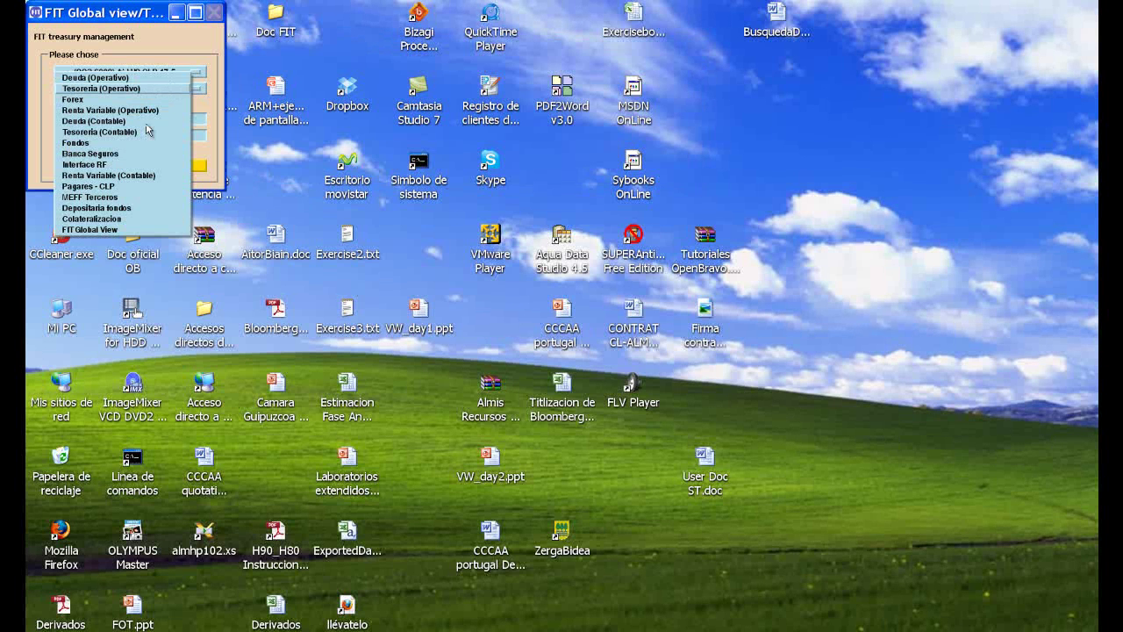
left_click(93, 229)
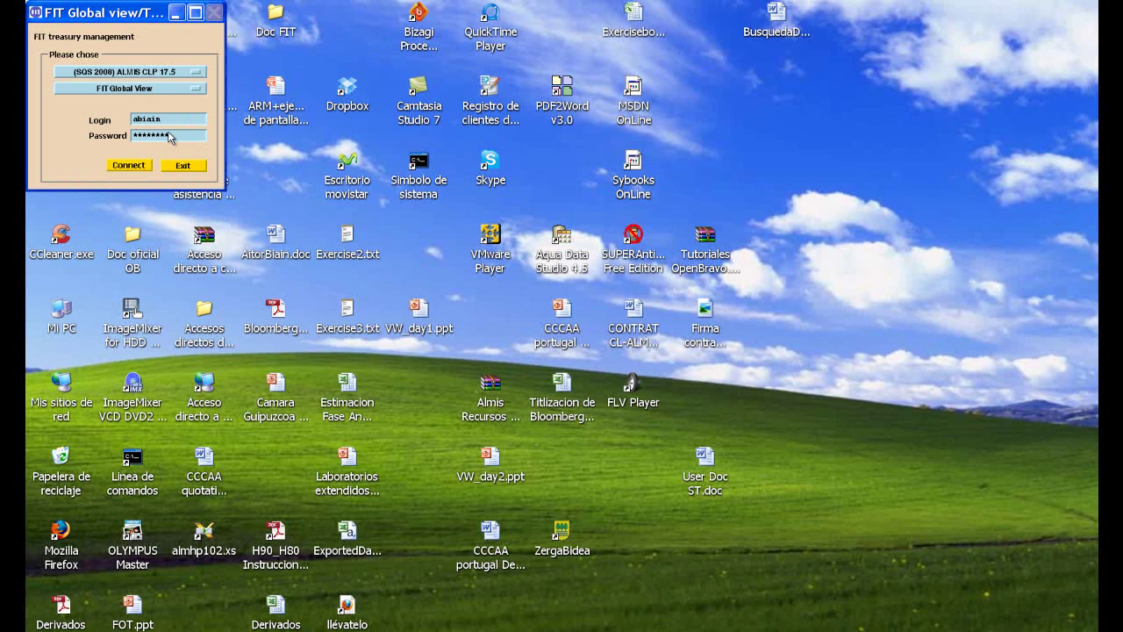
key("Return")
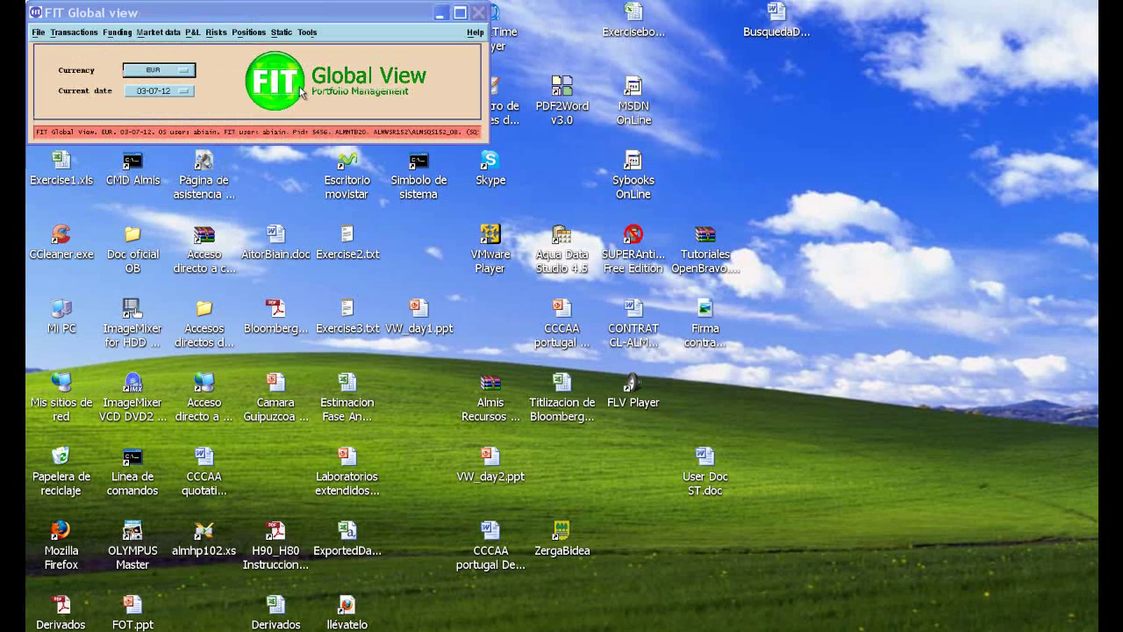
Step: Open the overnight rate fixings from the fixing rates and list the EUR fixings dated 03-07-12
left_click(157, 32)
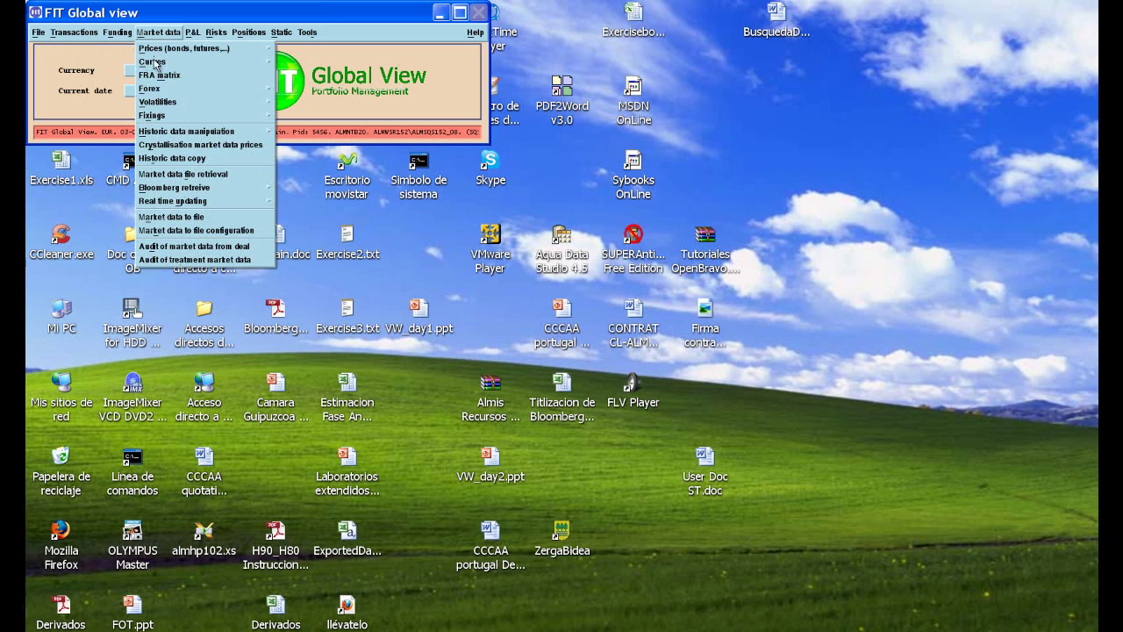
mouse_move(188, 119)
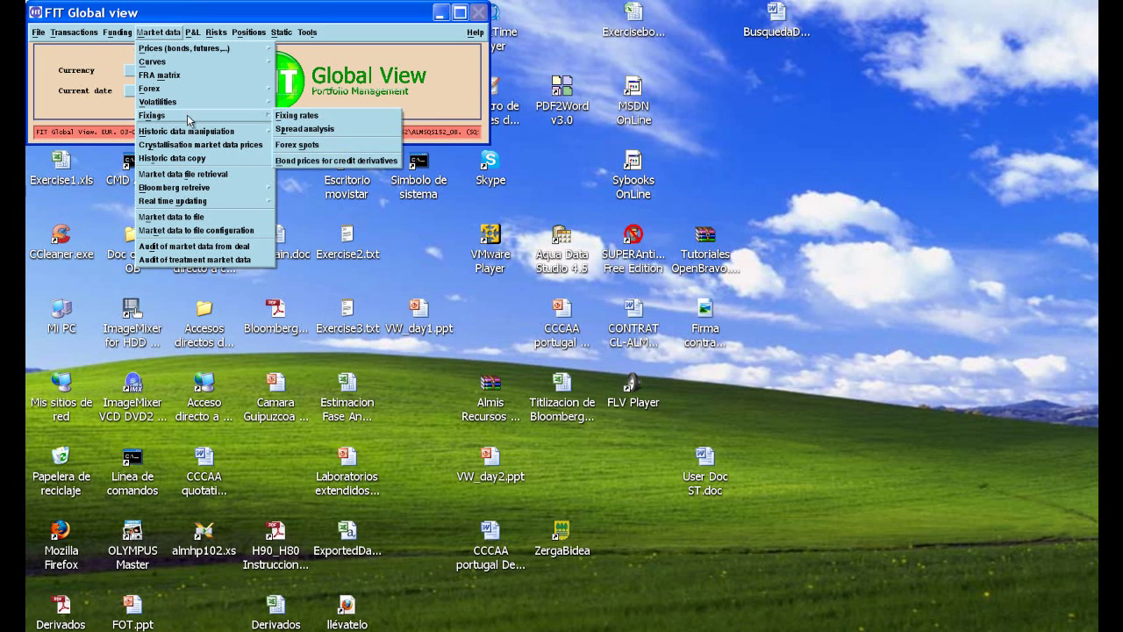
left_click(298, 116)
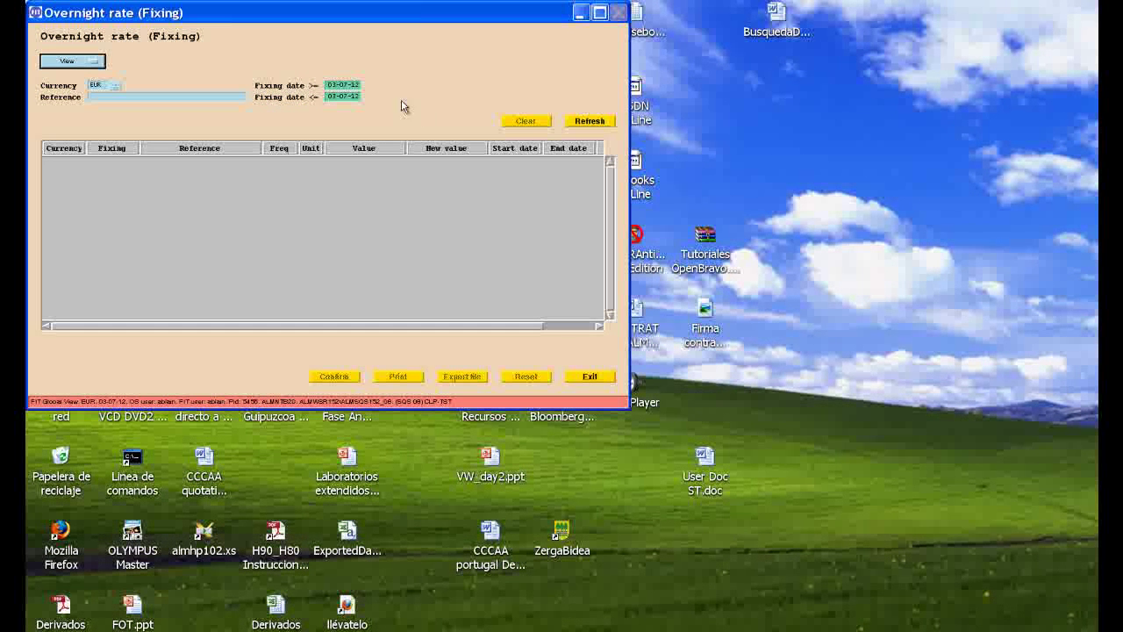
left_click(591, 122)
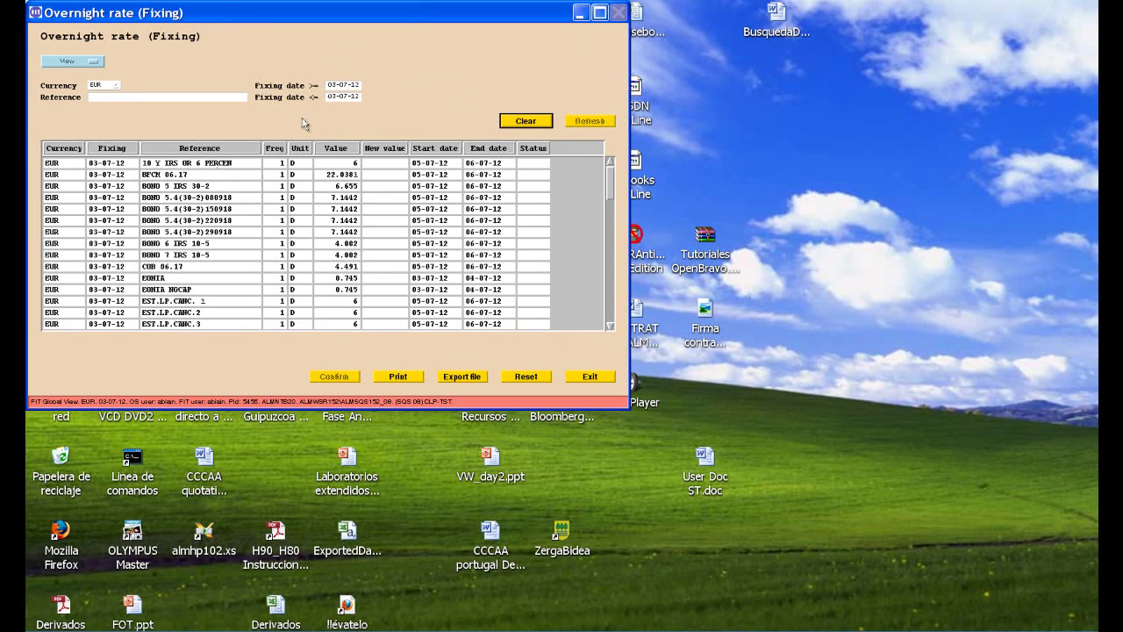
Step: Check the EONIA fixing's value and start date in the overnight rate list
left_click(178, 279)
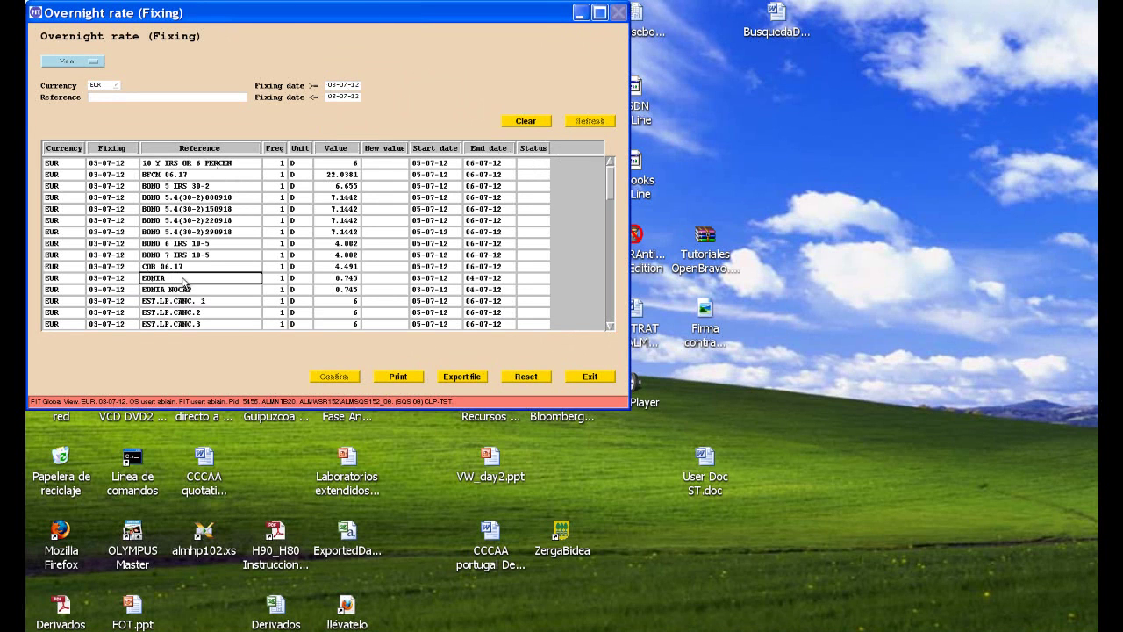
left_click(352, 280)
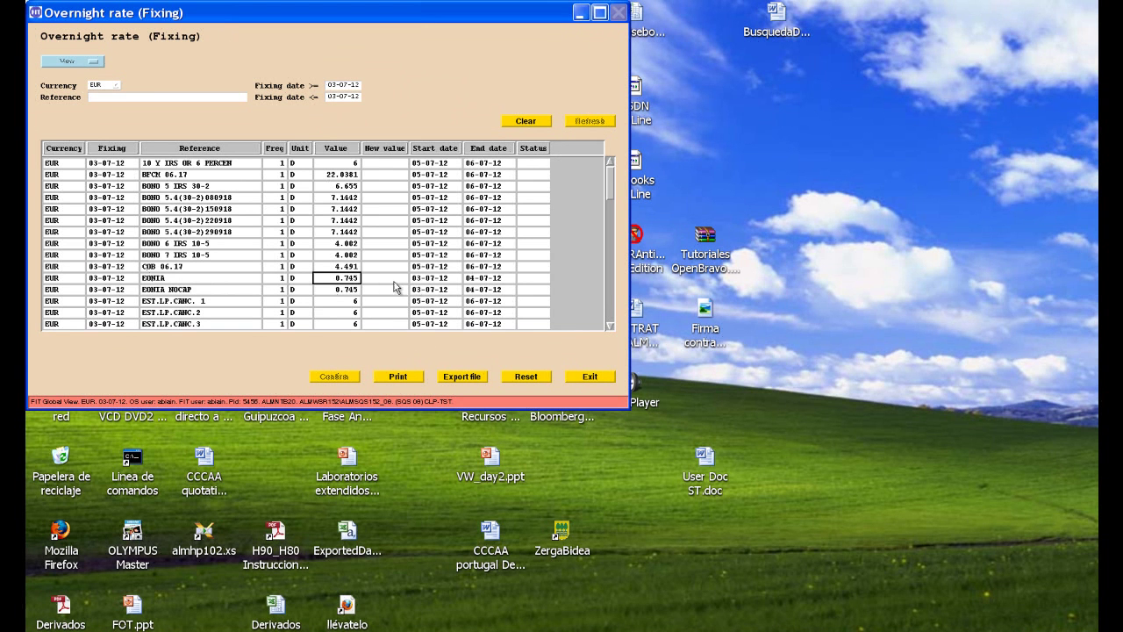
left_click(432, 279)
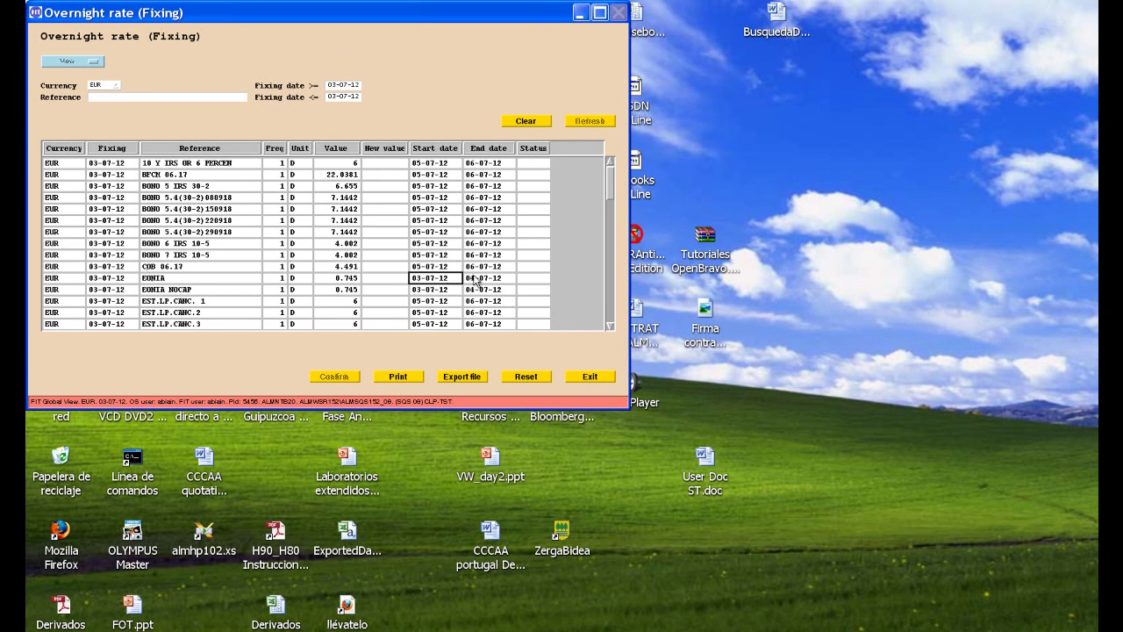
Step: Check the EONIA fixing's end date, reset the overnight rate list and set its reference filter to EONIA
left_click(475, 279)
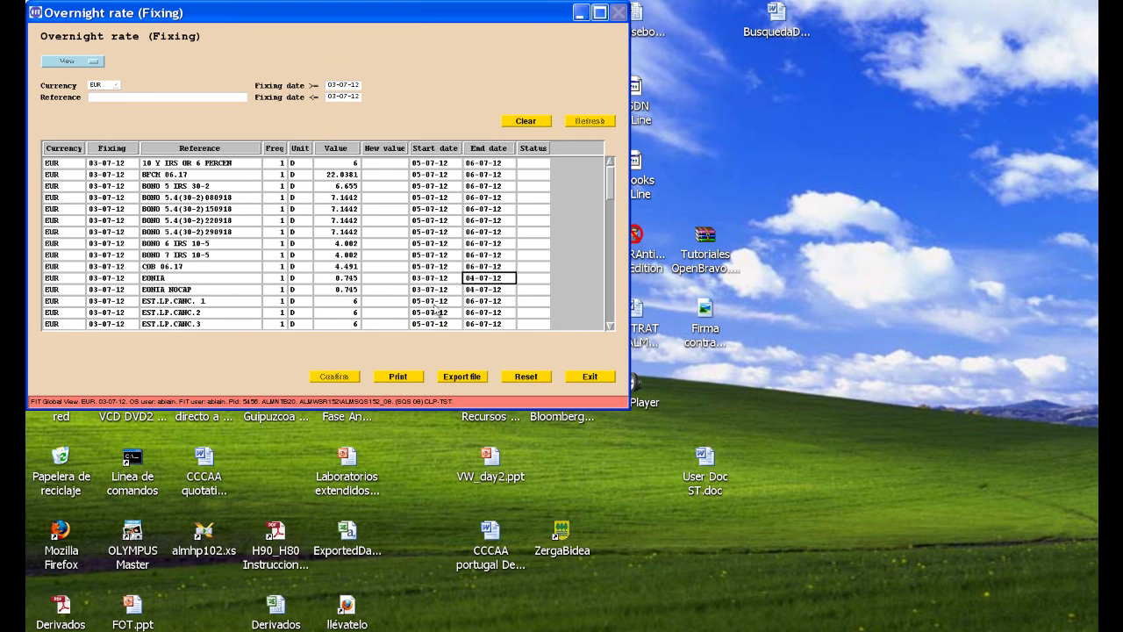
left_click(541, 379)
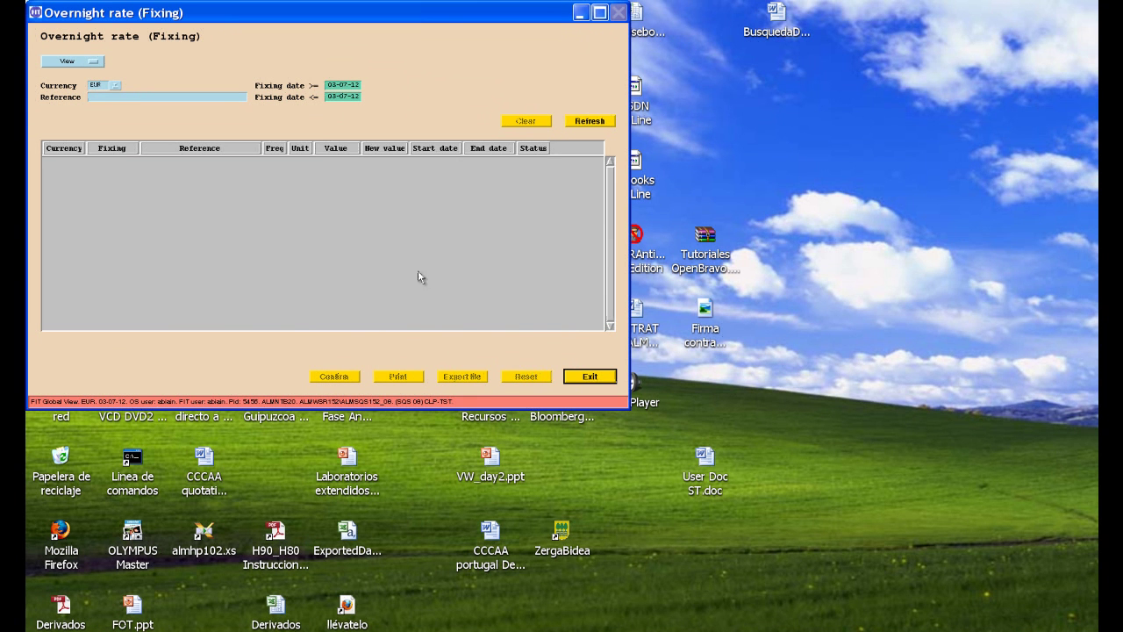
left_click(94, 96)
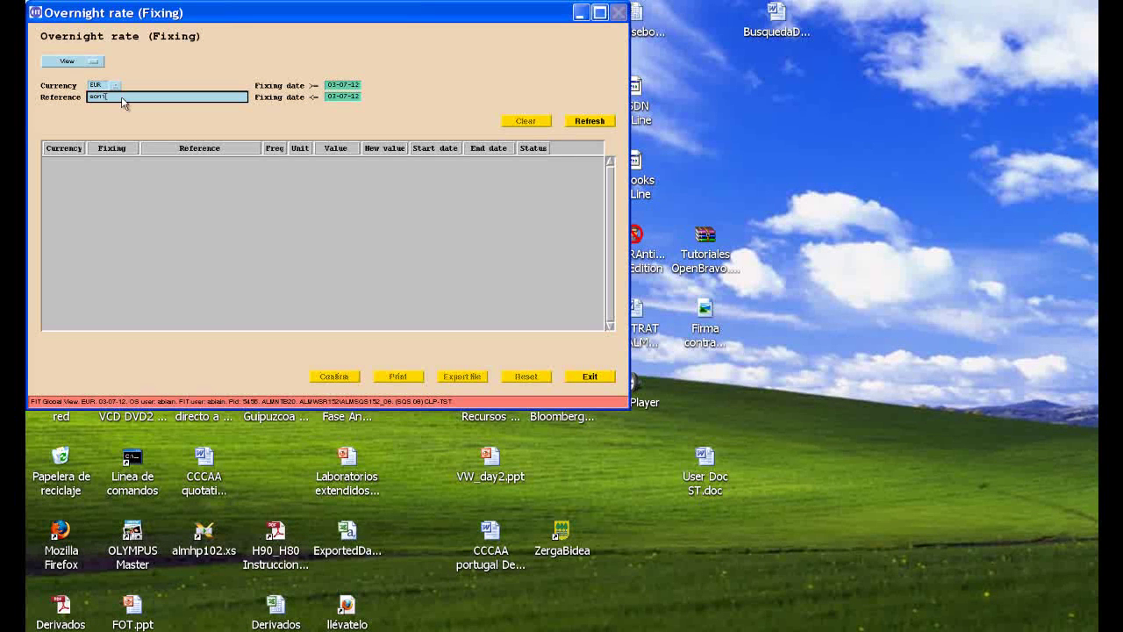
type("eonia")
key("Return")
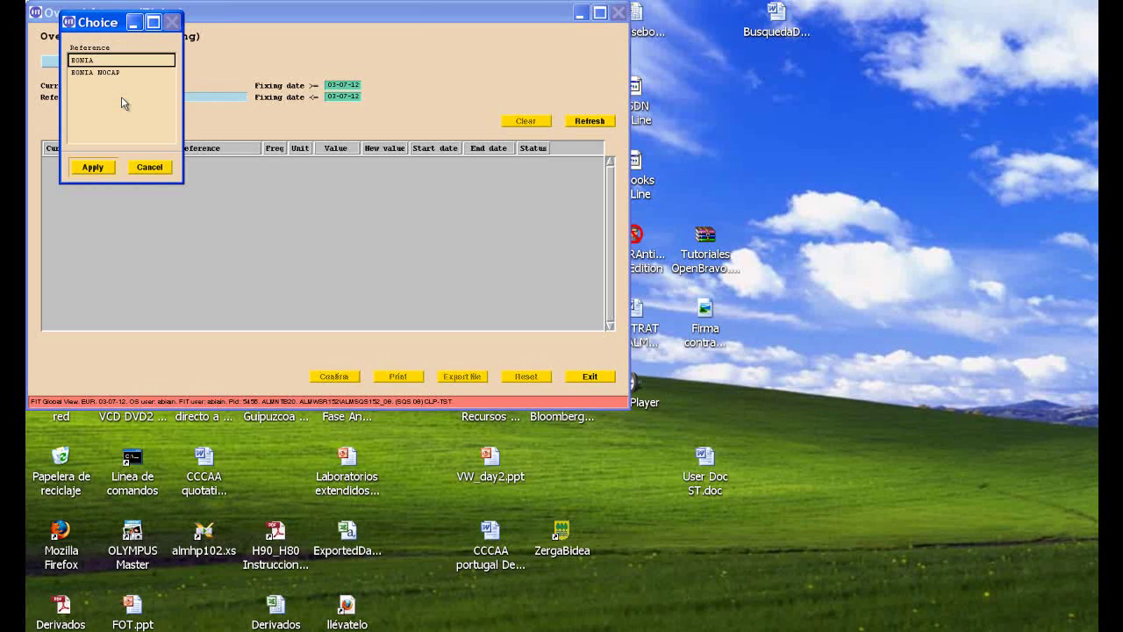
left_click(88, 61)
left_click(93, 166)
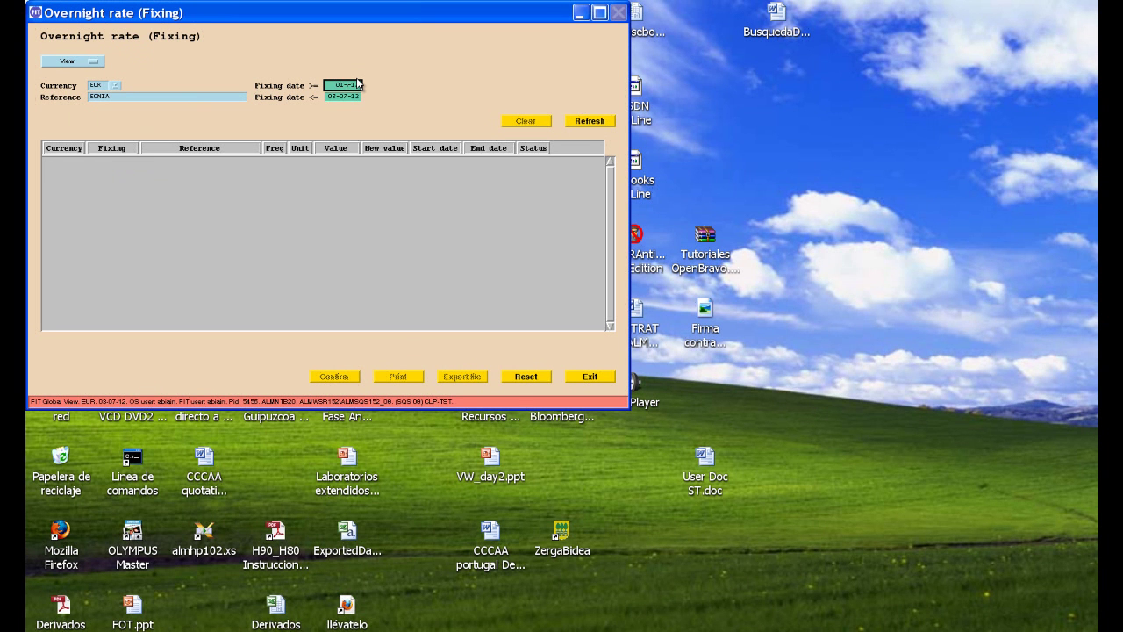
Step: List the EONIA fixings dated from 01-03-12 to 03-07-12
type("03")
key("Tab")
left_click(606, 122)
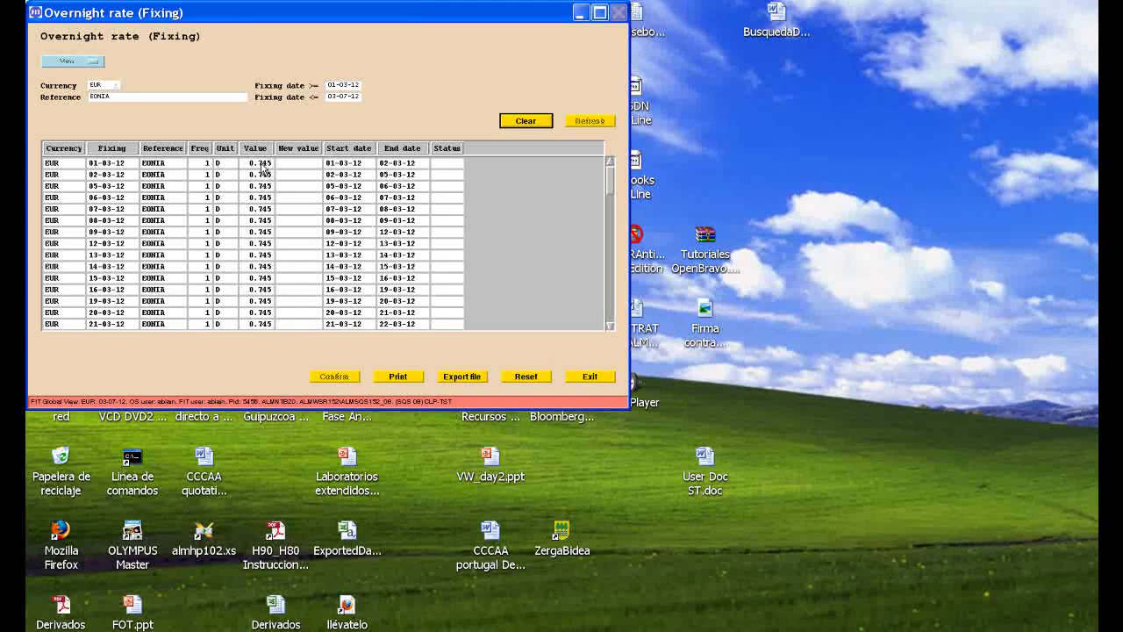
Step: Review the daily EONIA fixings through the 03-07-12 row, checking its value and dates, and exit the overnight rate list
scroll(264, 166, "down", 1)
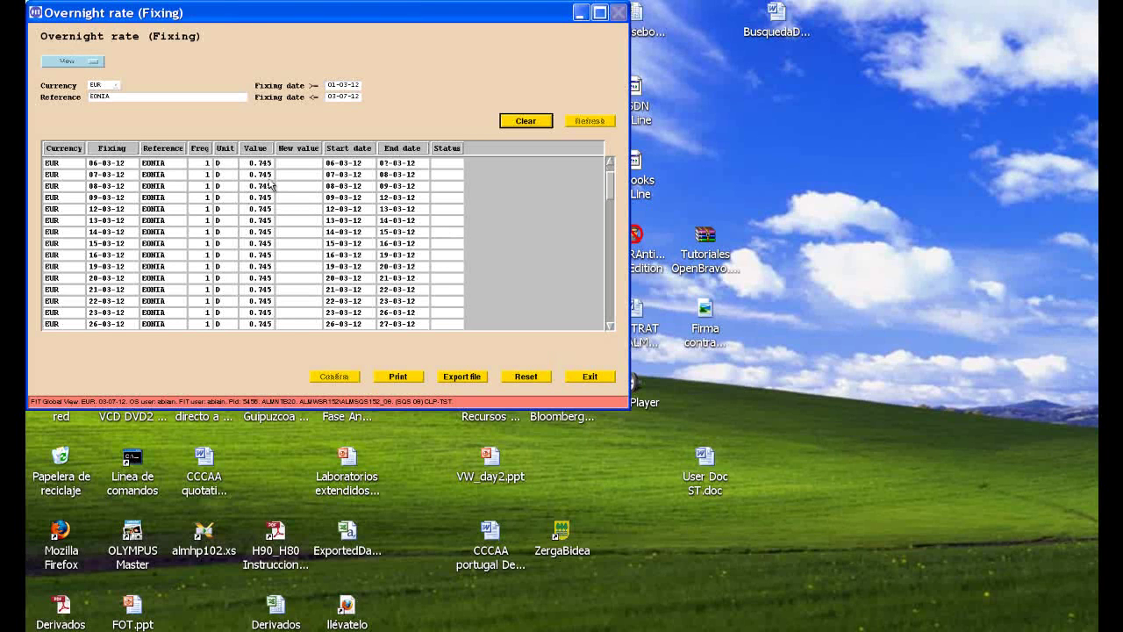
scroll(263, 173, "down", 11)
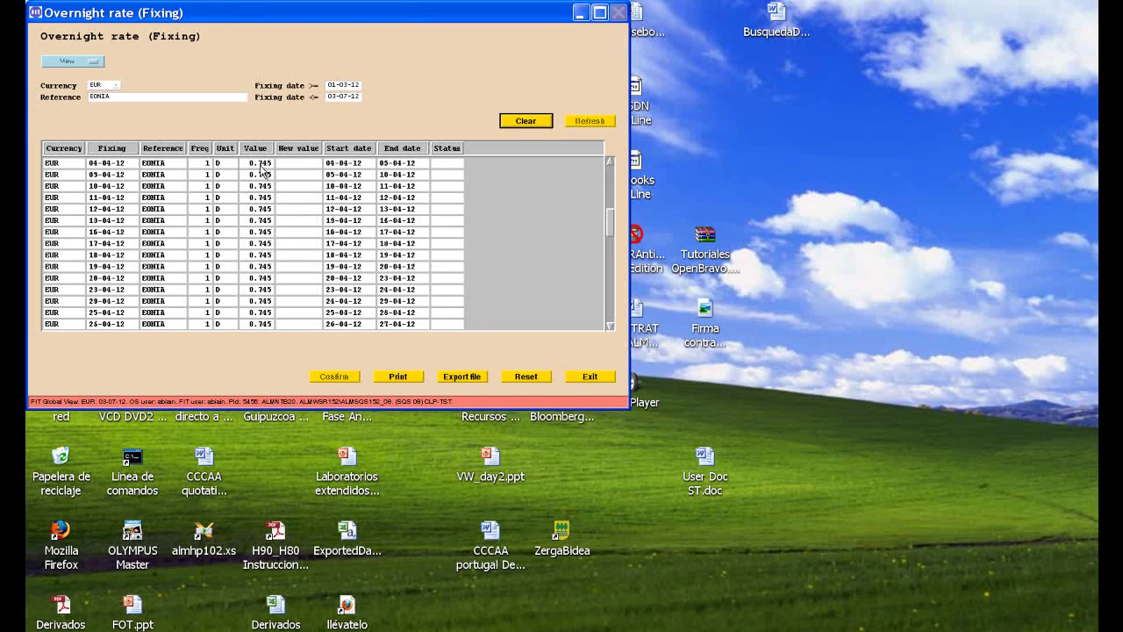
scroll(261, 172, "down", 12)
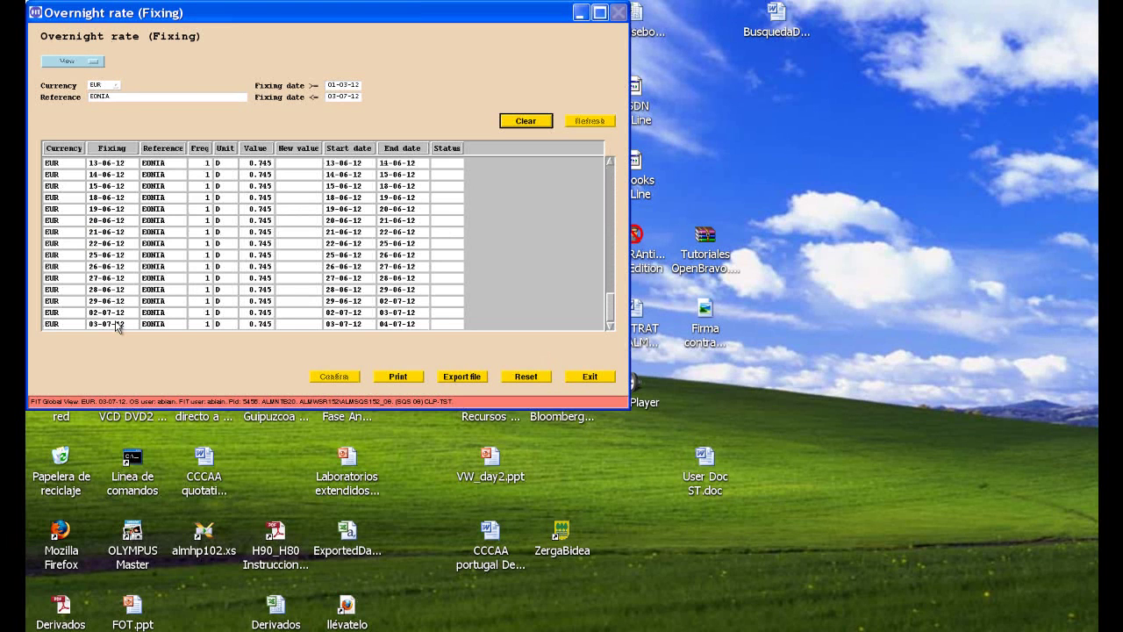
left_click(121, 326)
left_click(256, 325)
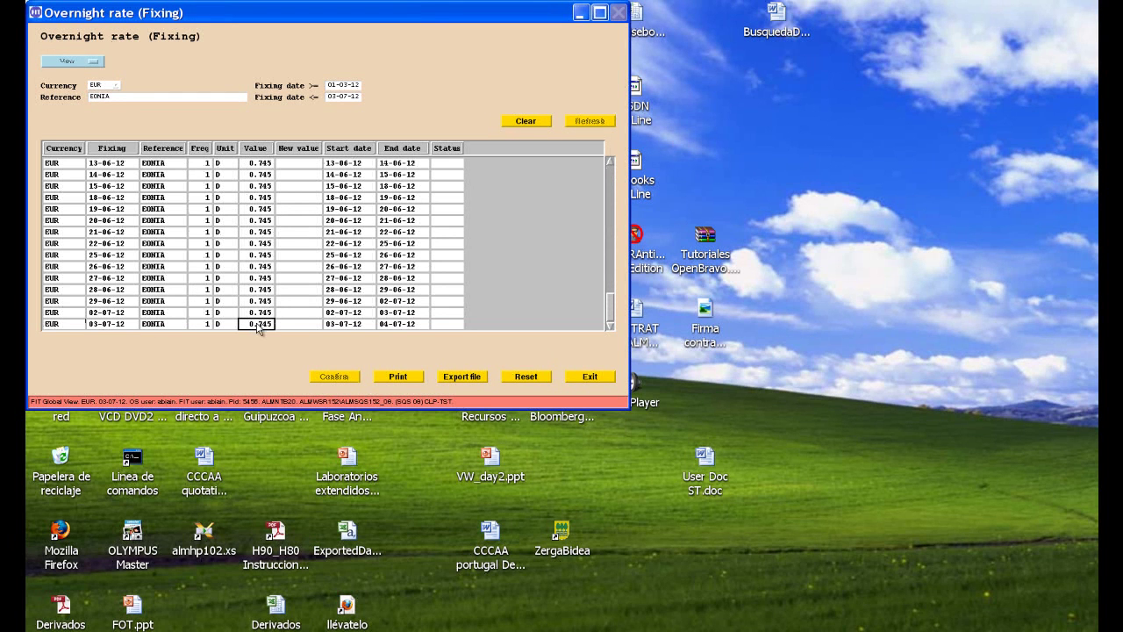
left_click(349, 325)
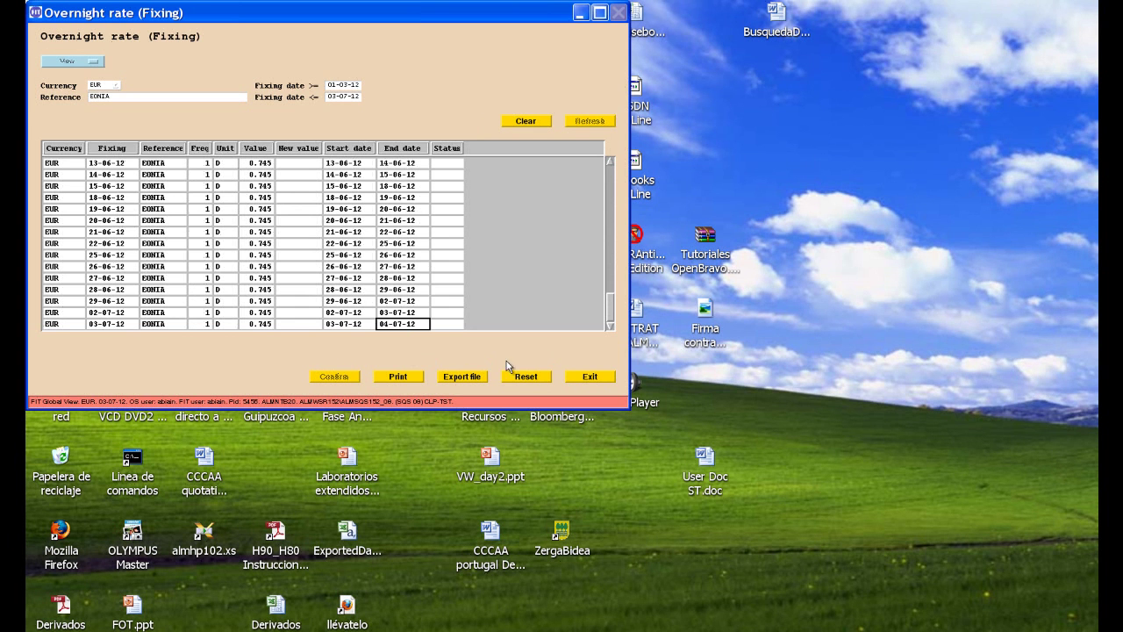
left_click(588, 375)
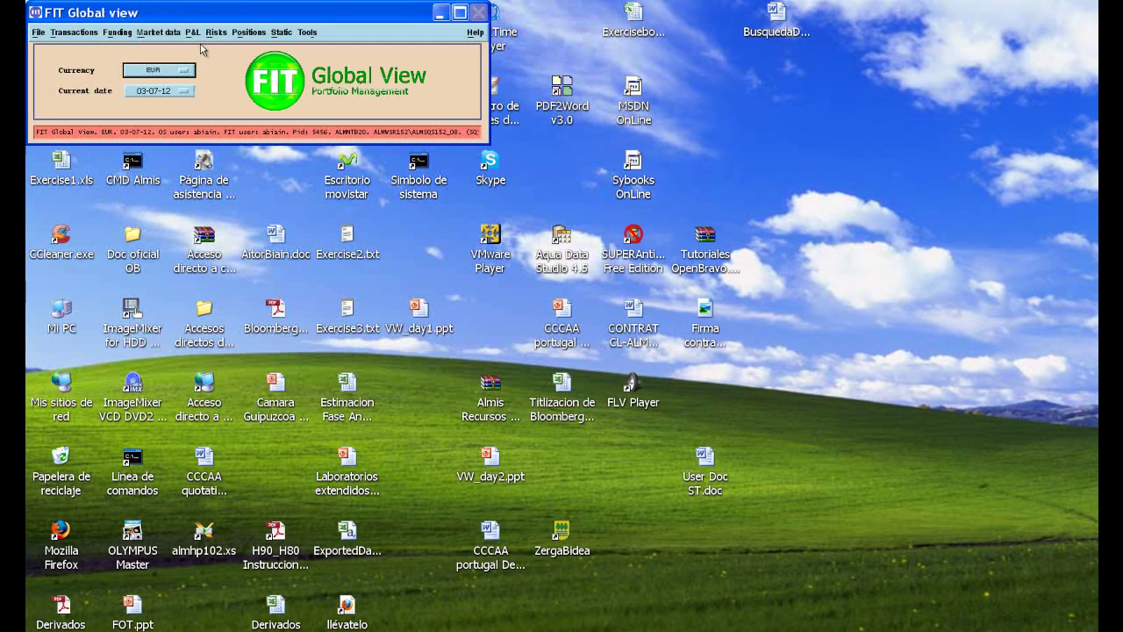
Step: Open the variable cash flow fixing, list the EUR cash flows for 03-07-12 and widen the window to show the amount and market rate
left_click(74, 32)
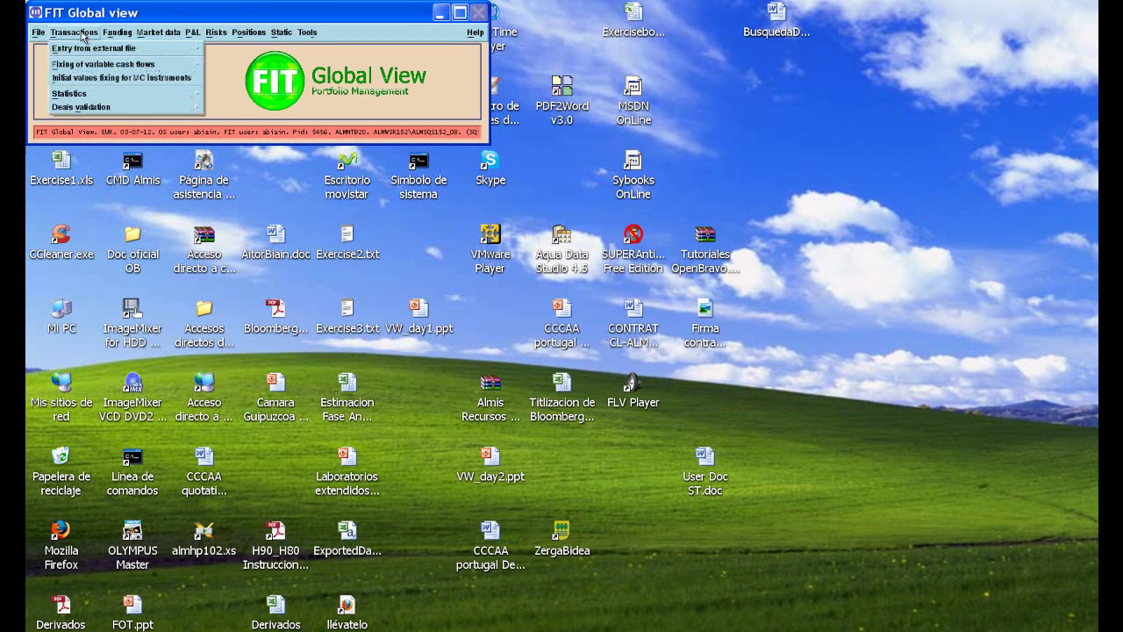
mouse_move(90, 66)
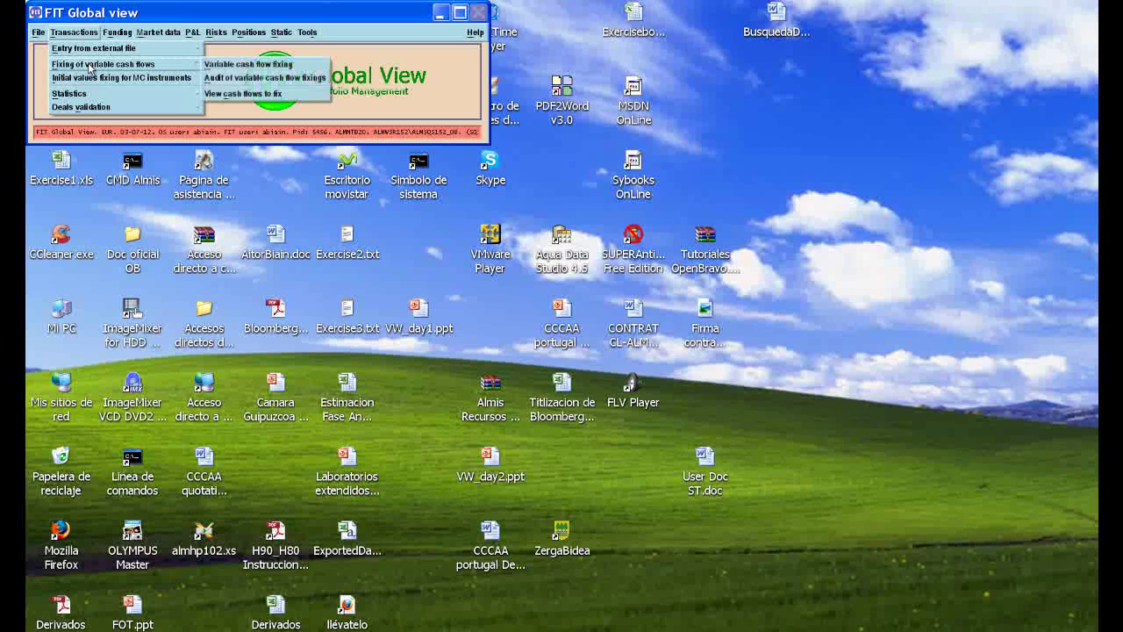
left_click(252, 64)
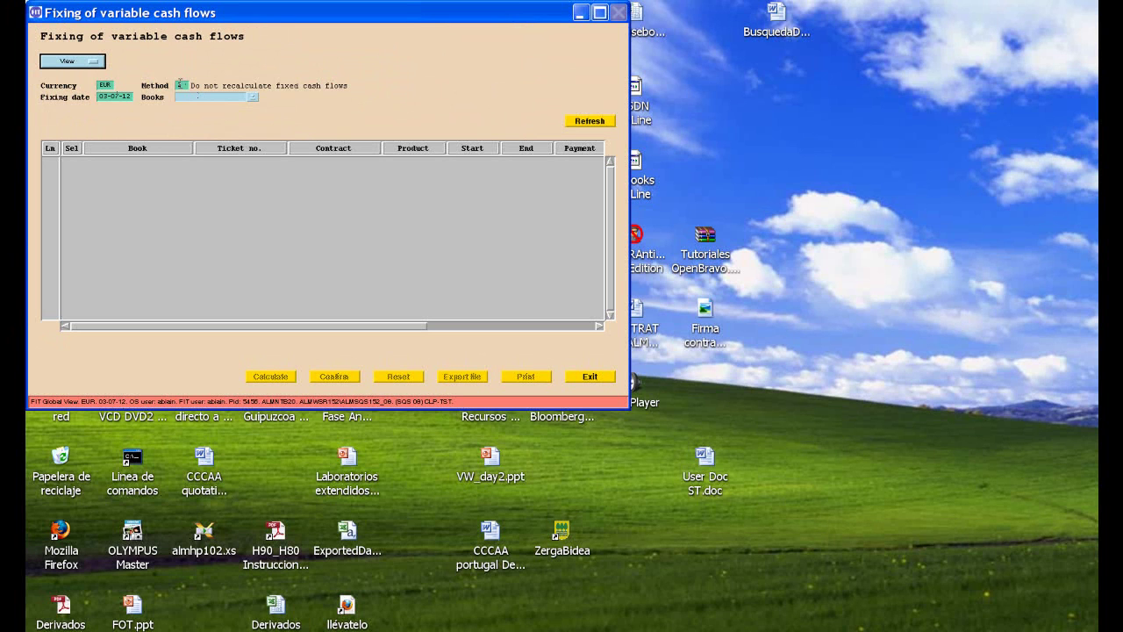
left_click(587, 122)
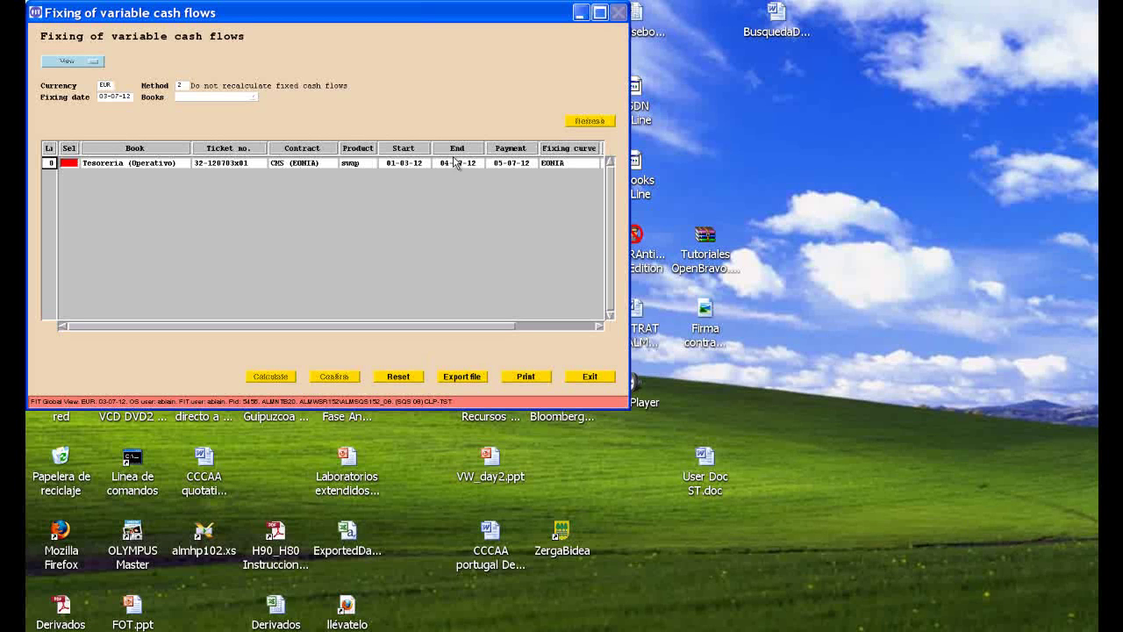
left_click_drag(630, 237, 770, 242)
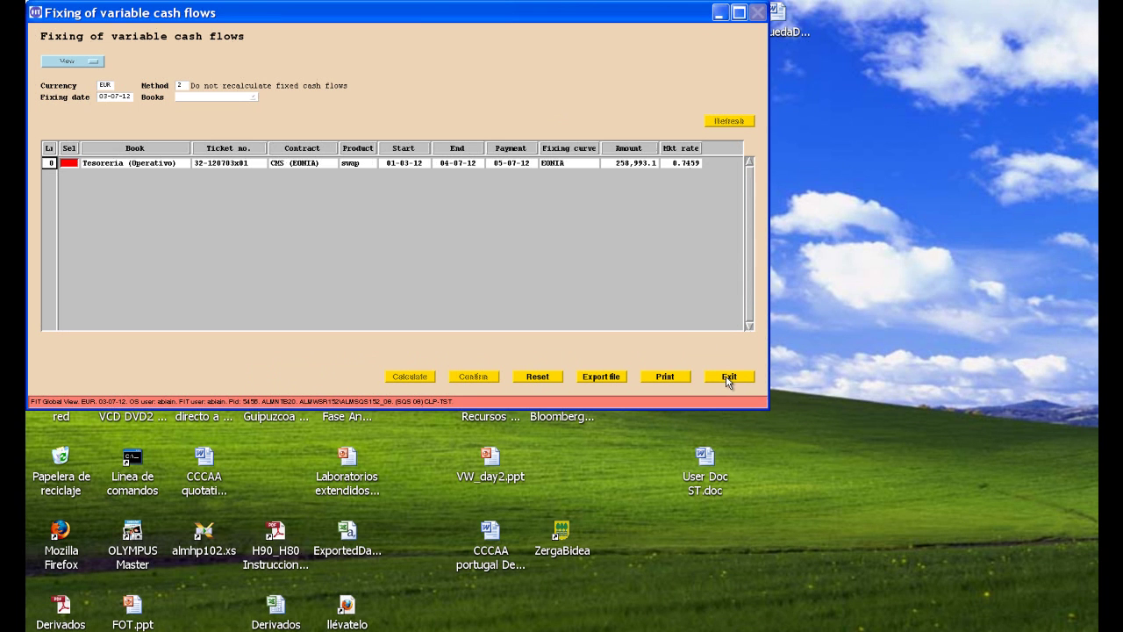
Step: Deselect the EONIA swap's cash flow, reset the list and exit the variable cash flow fixing without confirming
left_click(63, 164)
left_click(63, 163)
left_click(126, 167)
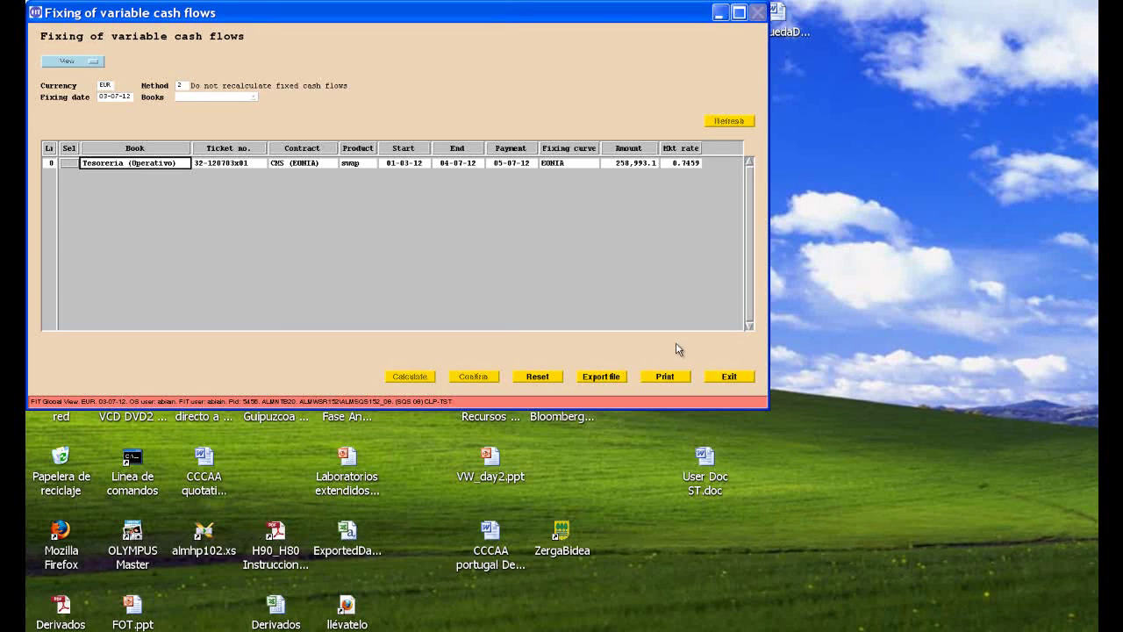
left_click(542, 377)
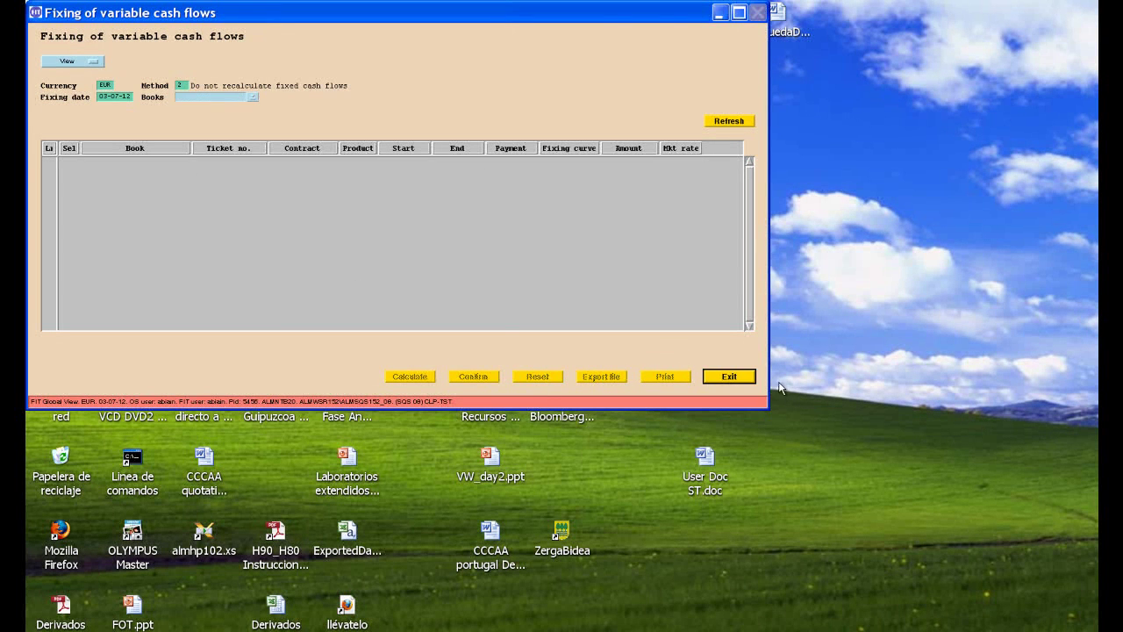
left_click(736, 377)
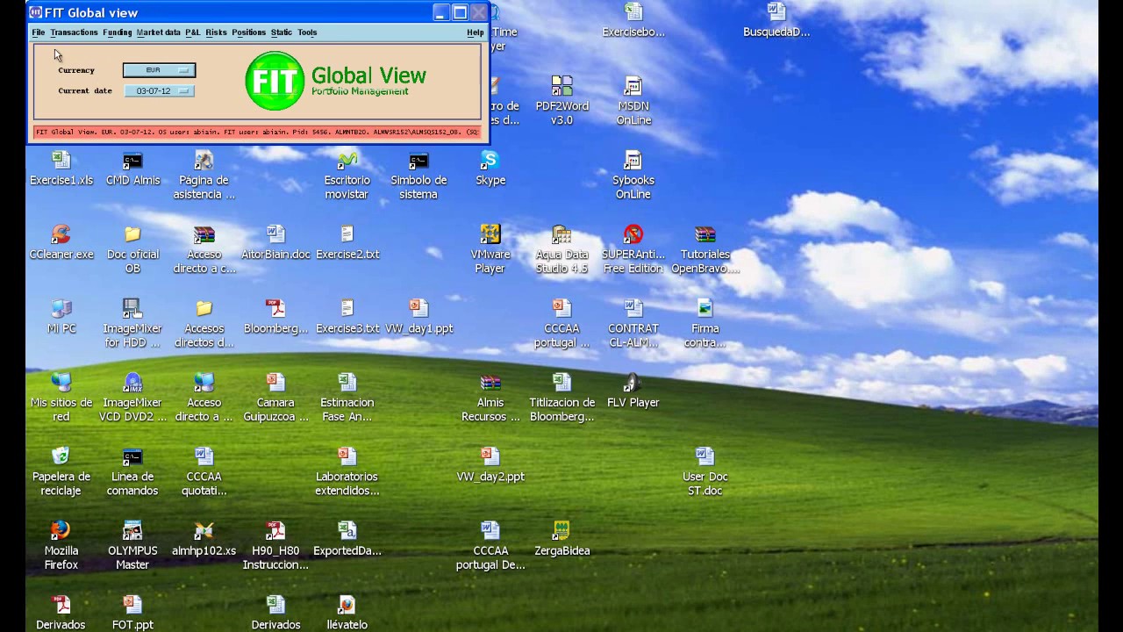
mouse_move(430, 630)
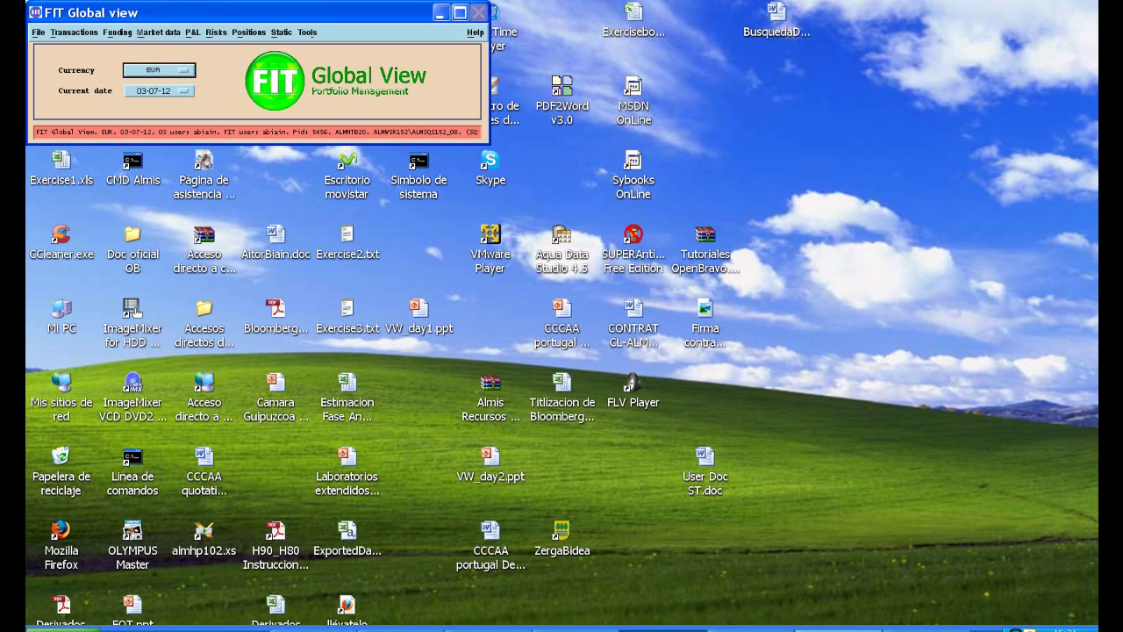